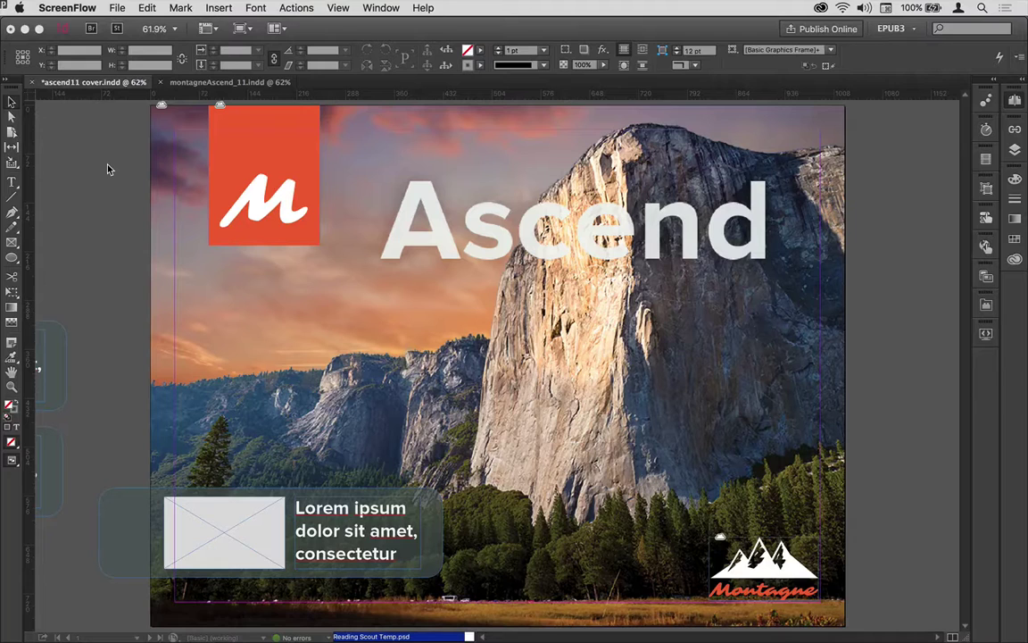
# Step: Copy all of the ascend11 cover artwork and show montagneAscend_11's empty page 1, zoomed out
pyautogui.click(198, 81)
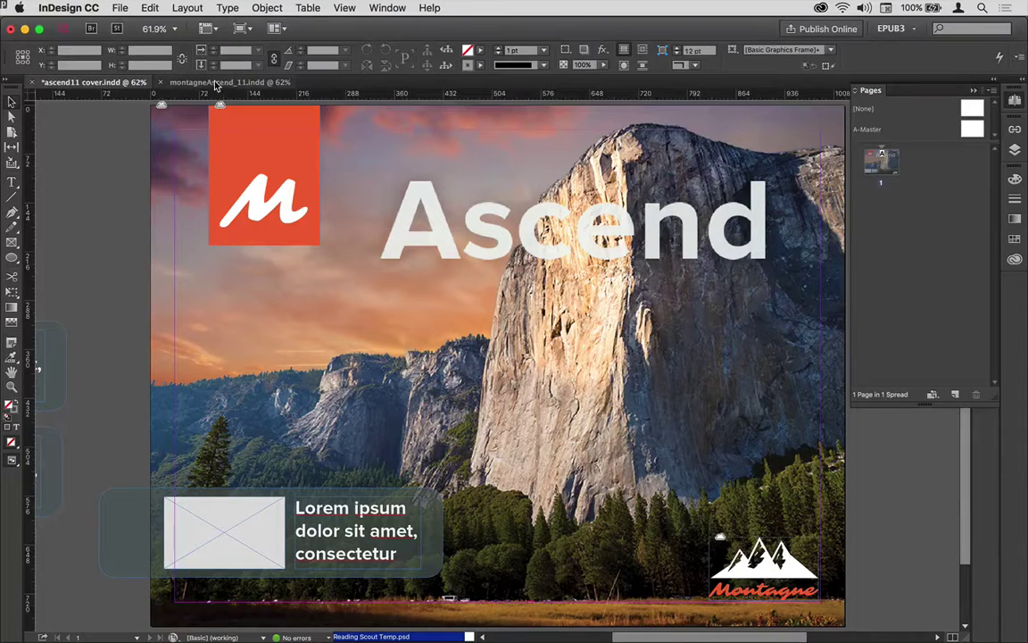
pyautogui.click(215, 82)
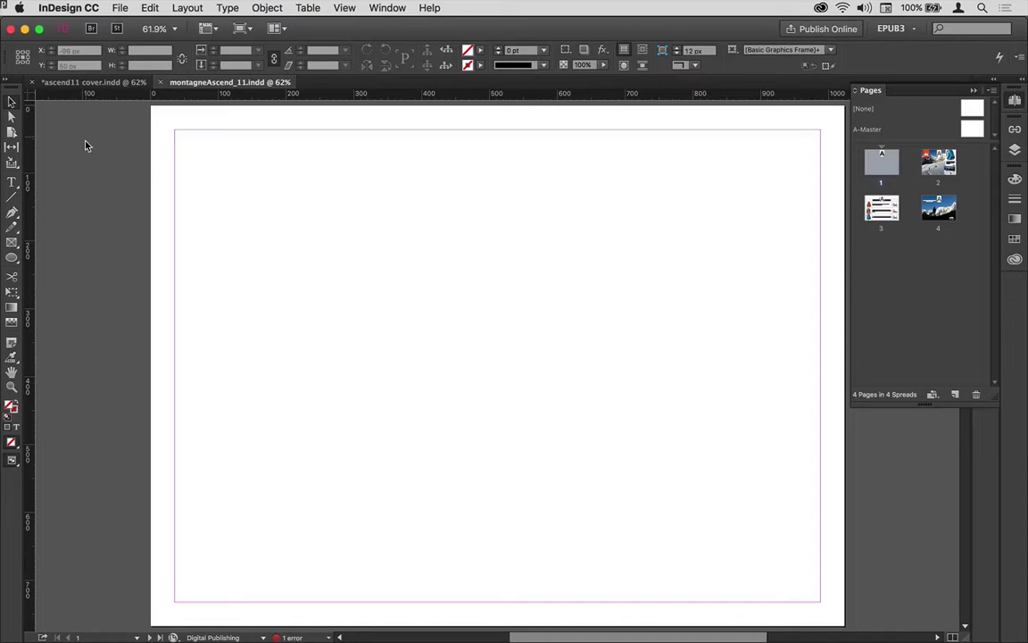
pyautogui.click(93, 82)
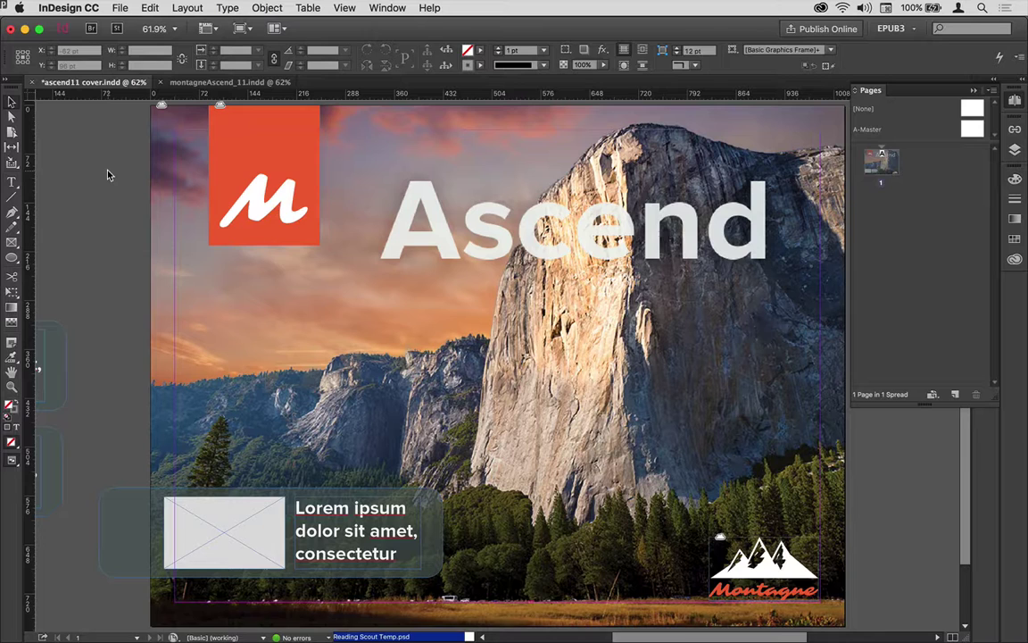
pyautogui.press('super+a')
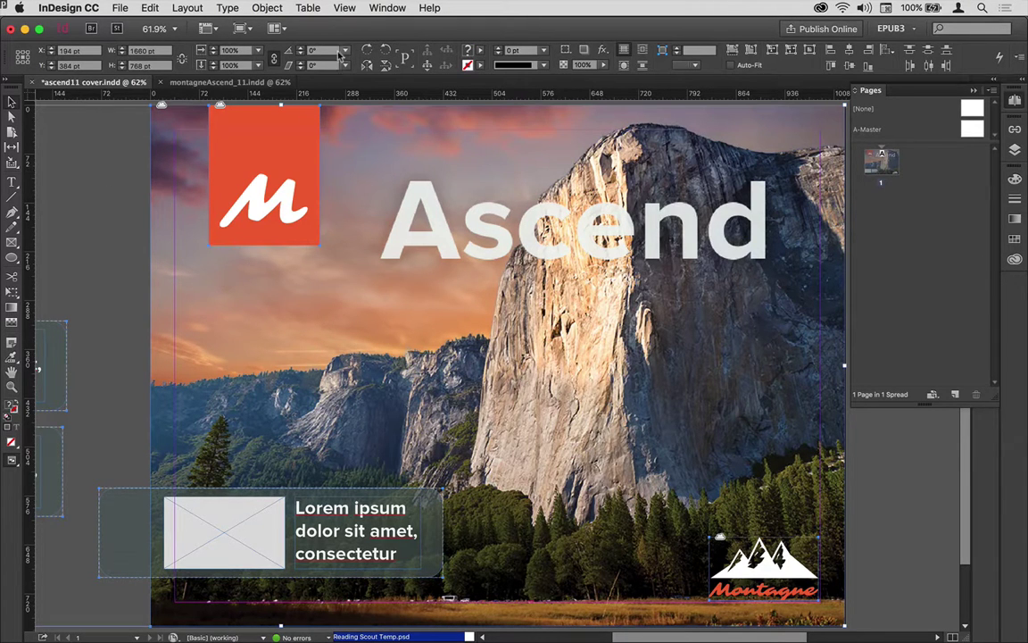
pyautogui.click(206, 83)
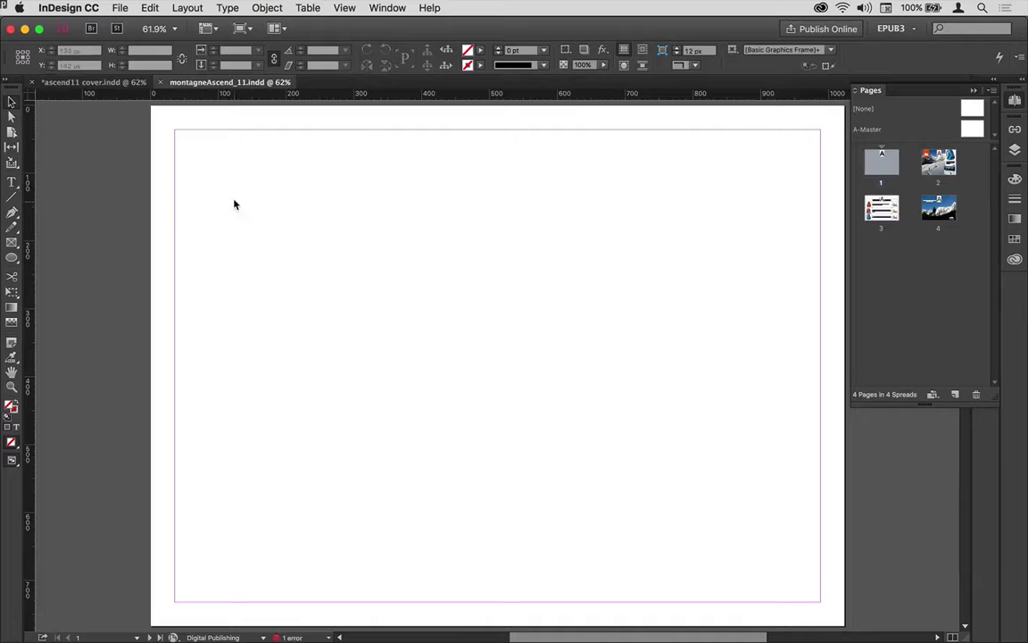
pyautogui.press('super+minus')
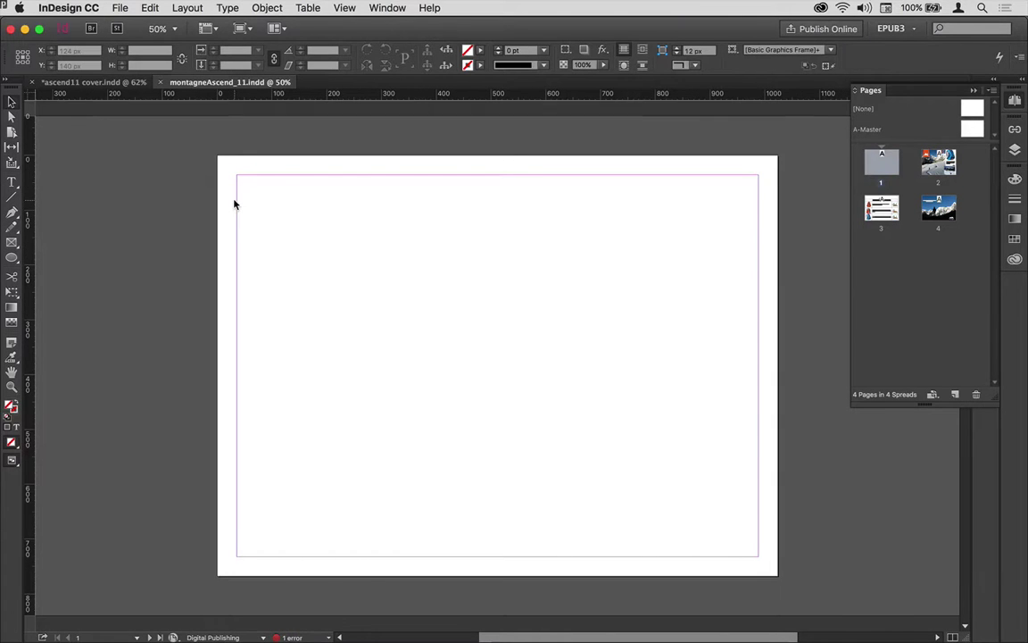
# Step: Paste the Ascend cover artwork onto page 1 and line it up with the page edges
pyautogui.press('super+v')
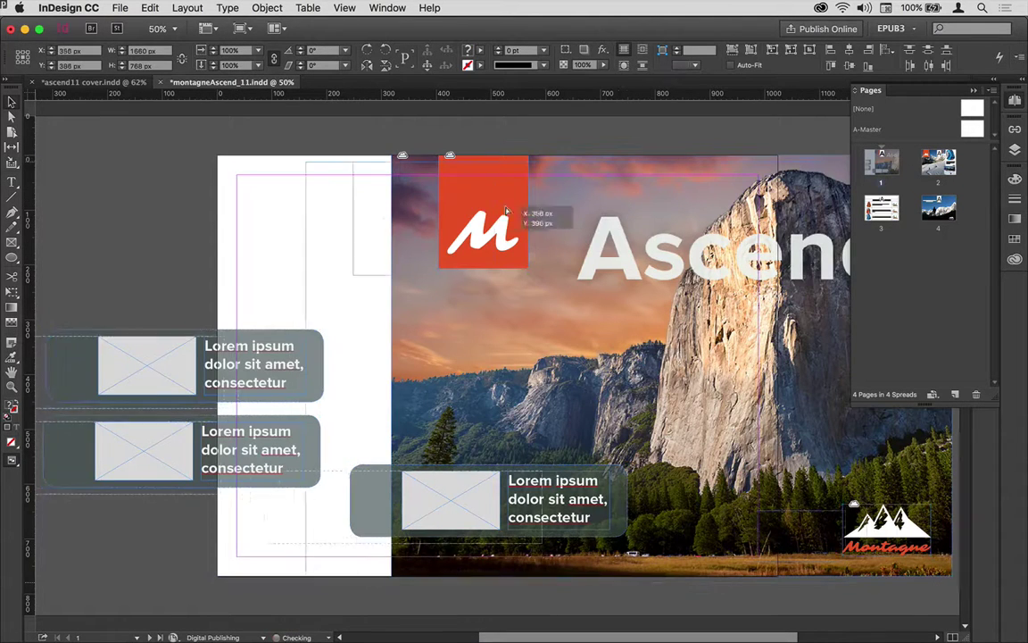
pyautogui.moveTo(437, 199)
pyautogui.mouseDown()
pyautogui.moveTo(428, 205)
pyautogui.moveTo(437, 200)
pyautogui.mouseUp()
pyautogui.click(812, 242)
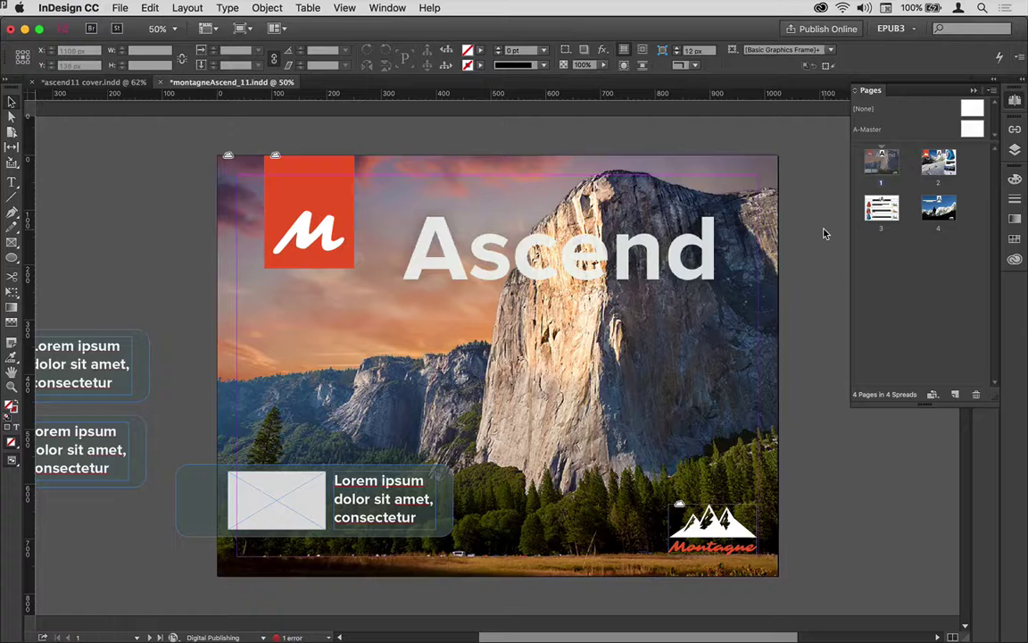
pyautogui.click(306, 176)
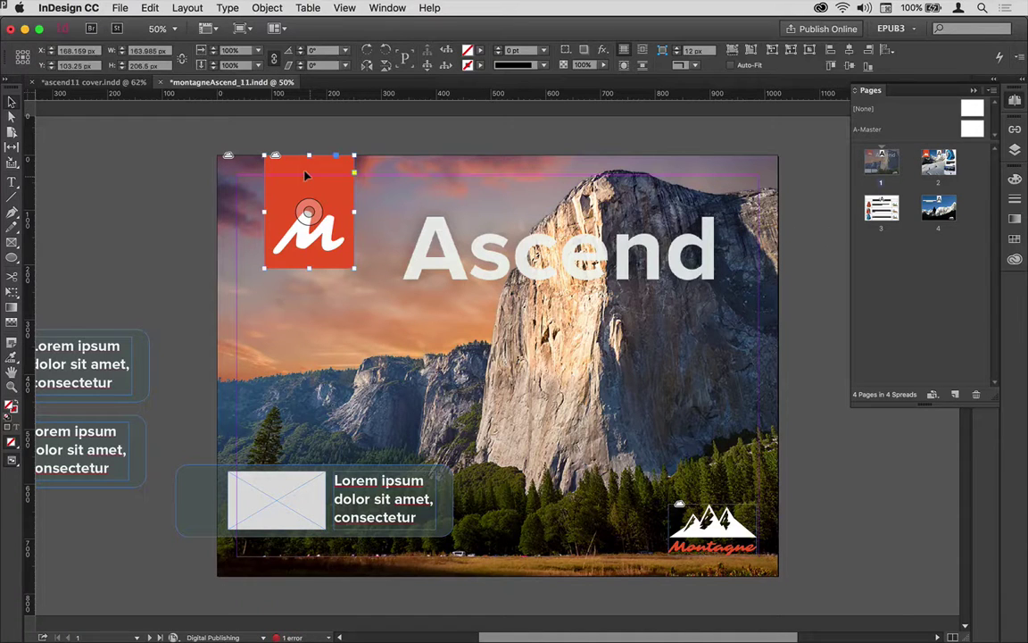
# Step: Give the red M logo a Fly in from Top animation with Opacity set to None
pyautogui.click(1015, 102)
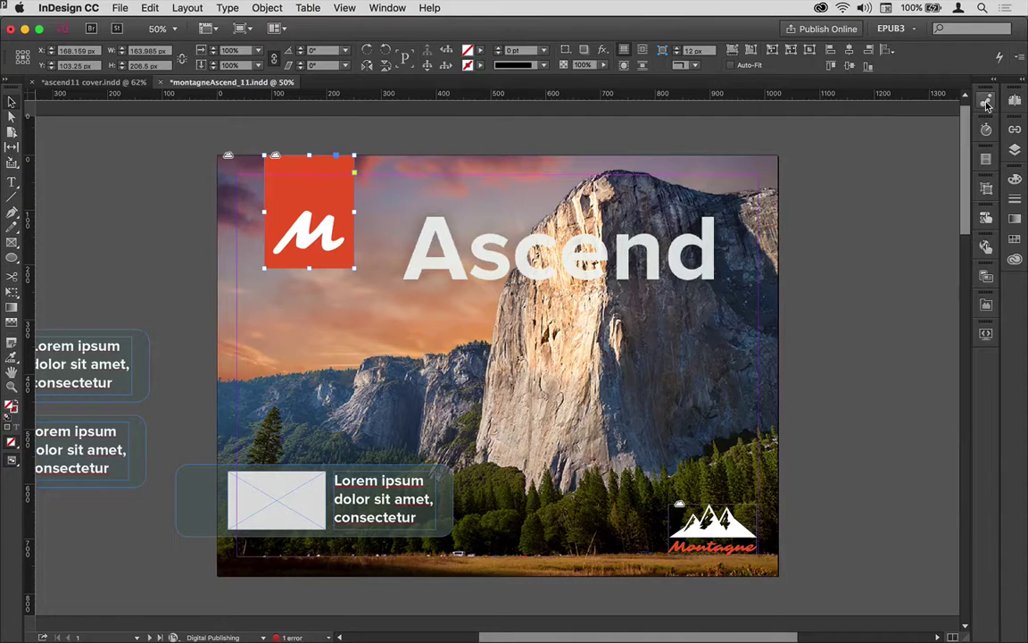
pyautogui.click(986, 105)
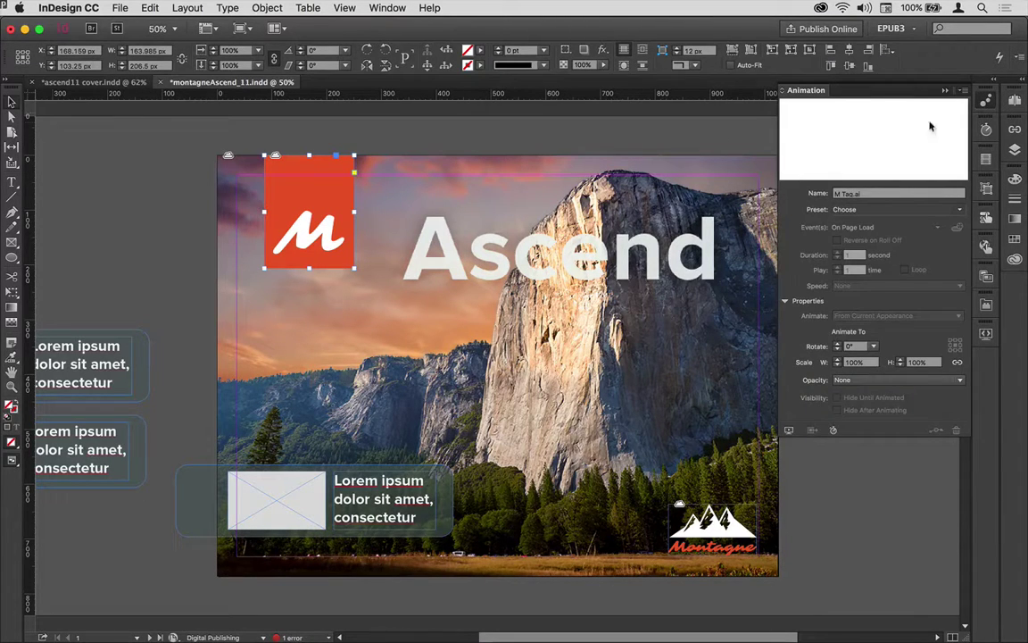
pyautogui.click(959, 209)
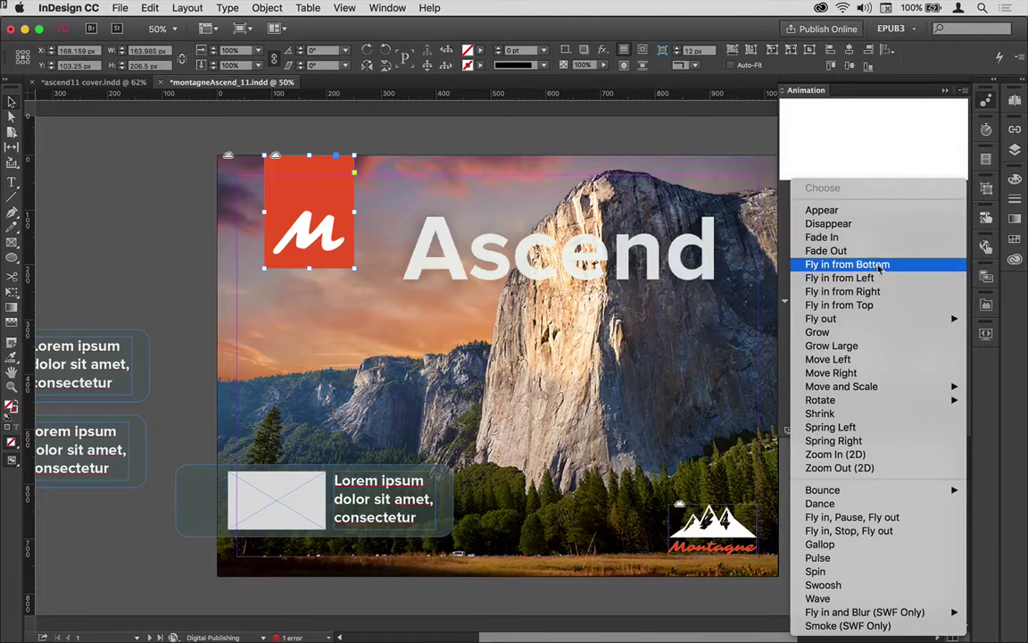
pyautogui.click(841, 304)
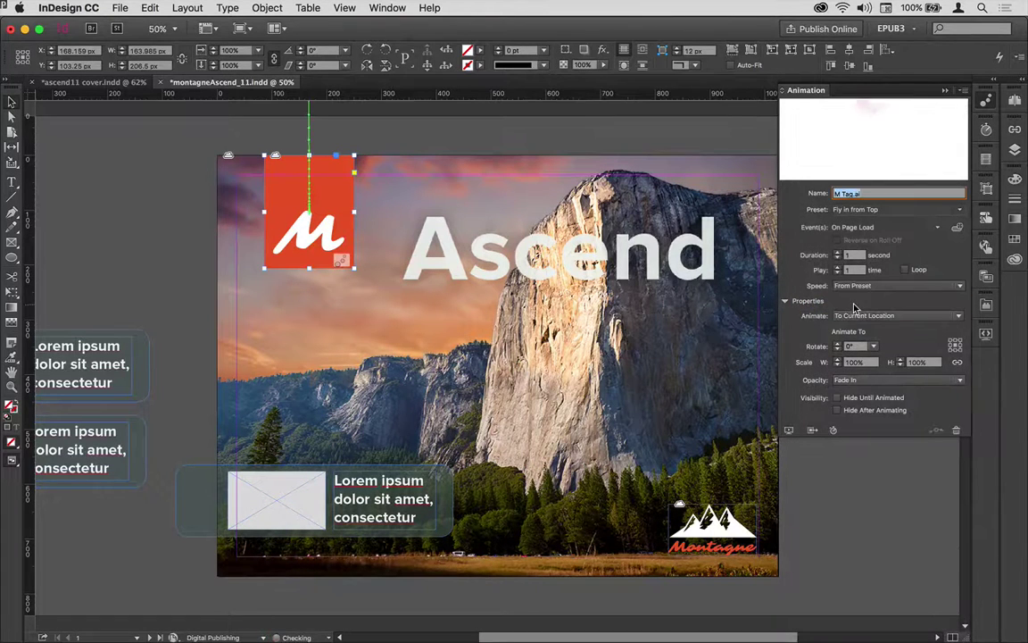
pyautogui.scroll(1, 429, 305)
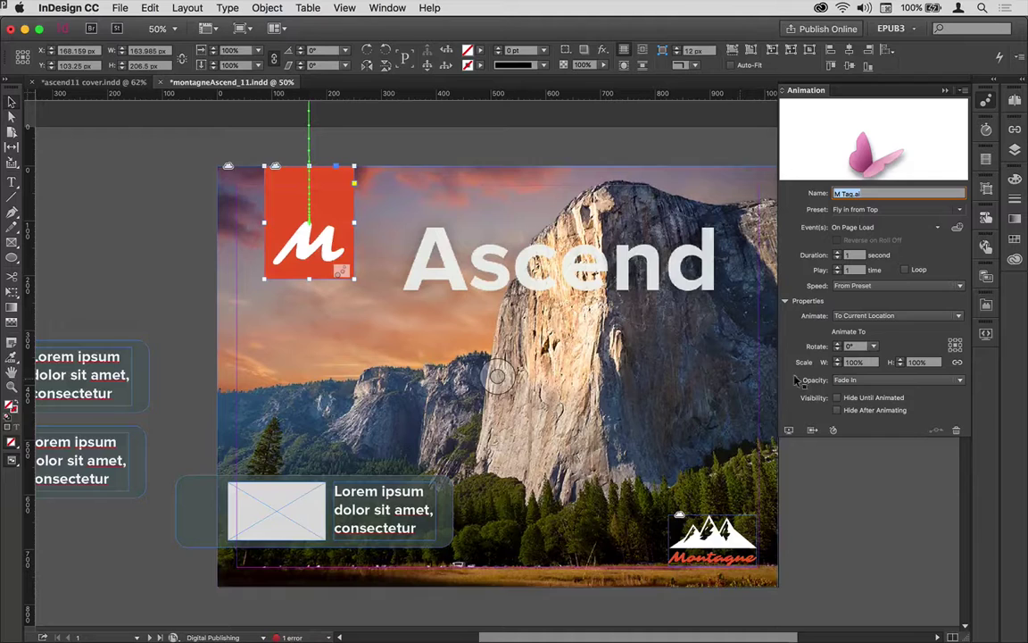
pyautogui.click(812, 429)
pyautogui.click(812, 430)
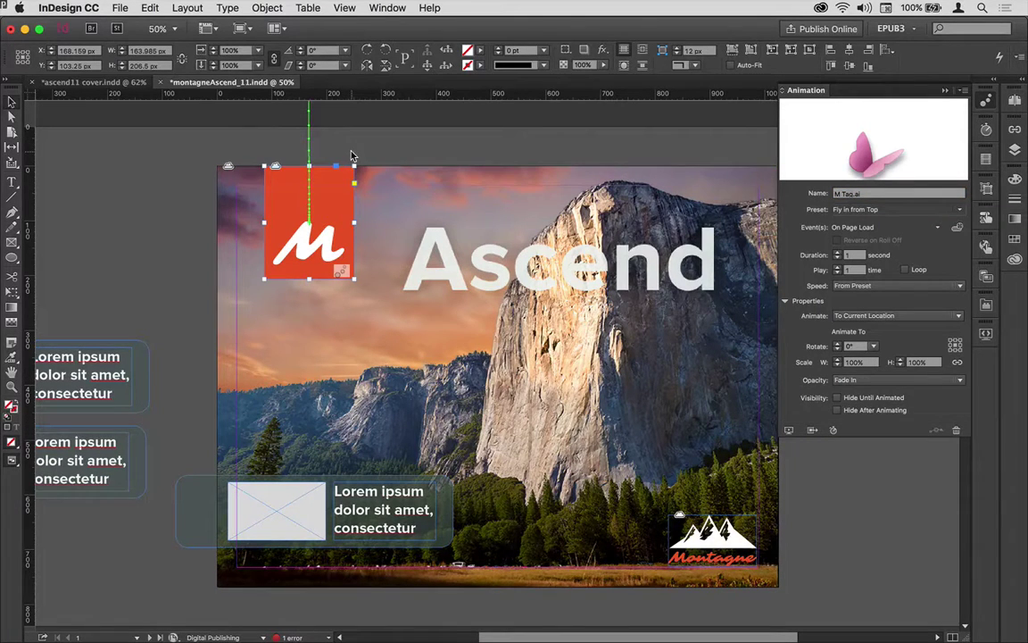
pyautogui.click(870, 379)
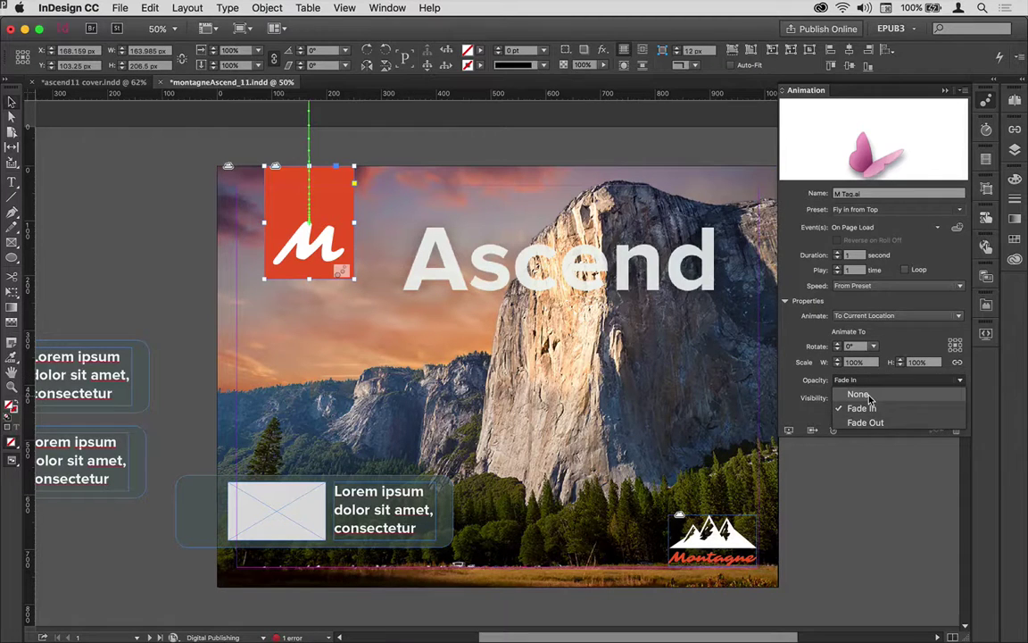
pyautogui.click(858, 393)
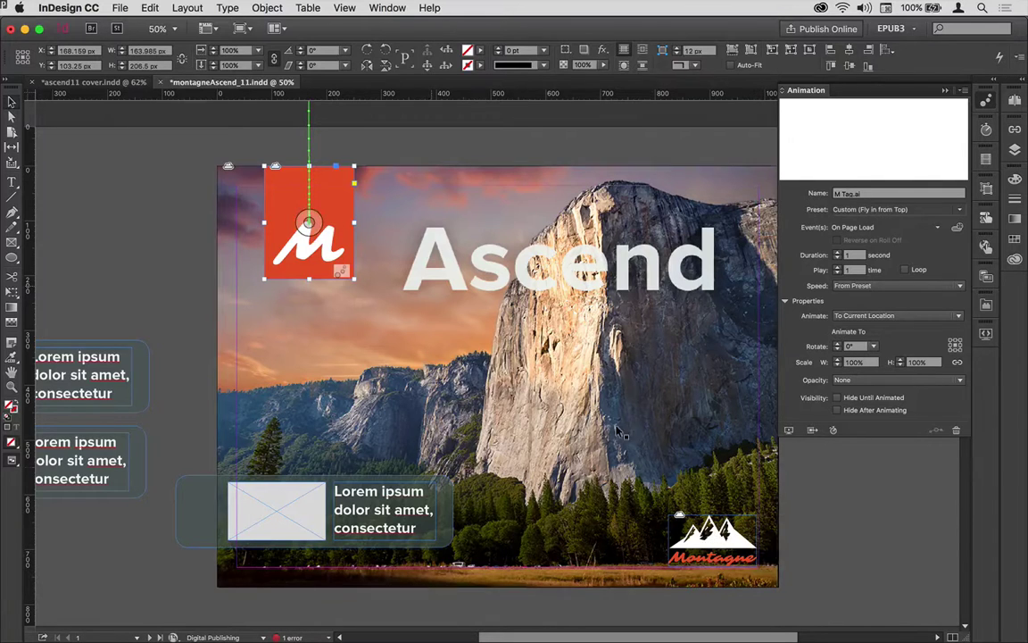
# Step: Apply the Fade In animation preset to the Montagne logo
pyautogui.click(705, 540)
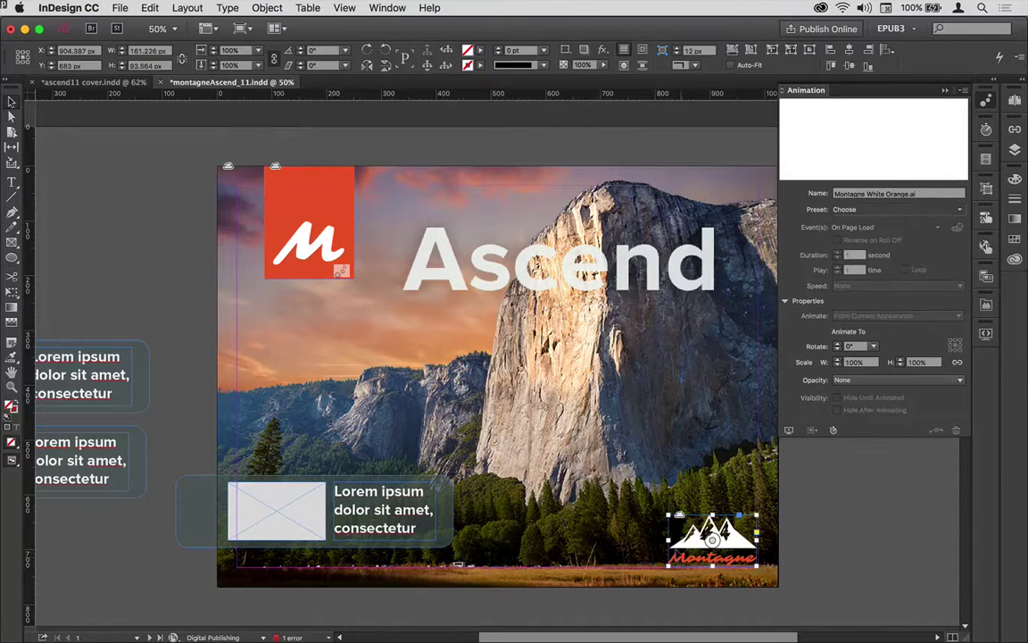
pyautogui.click(884, 209)
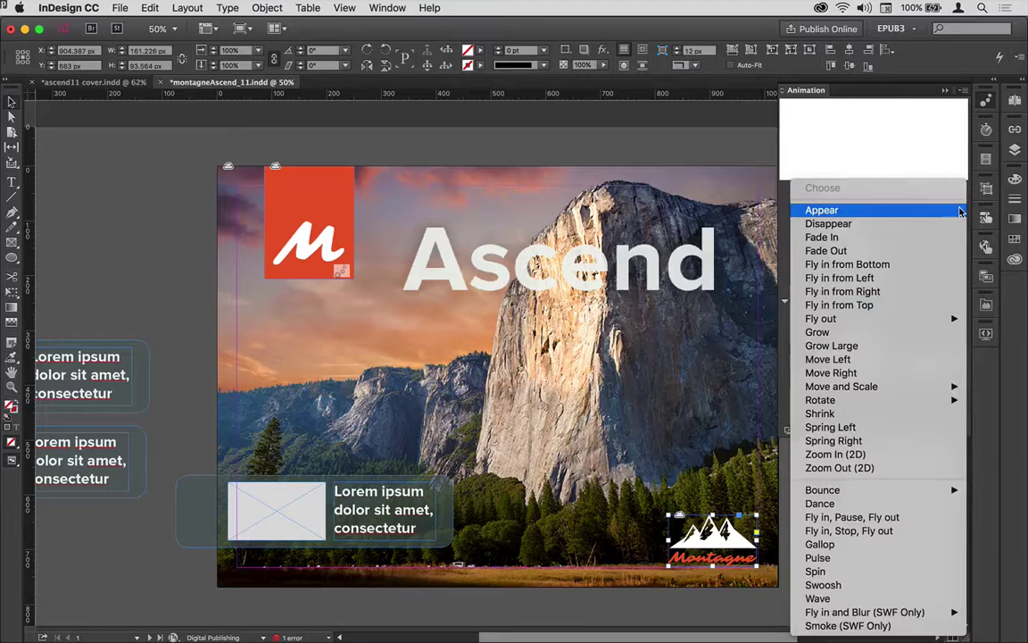
pyautogui.click(887, 237)
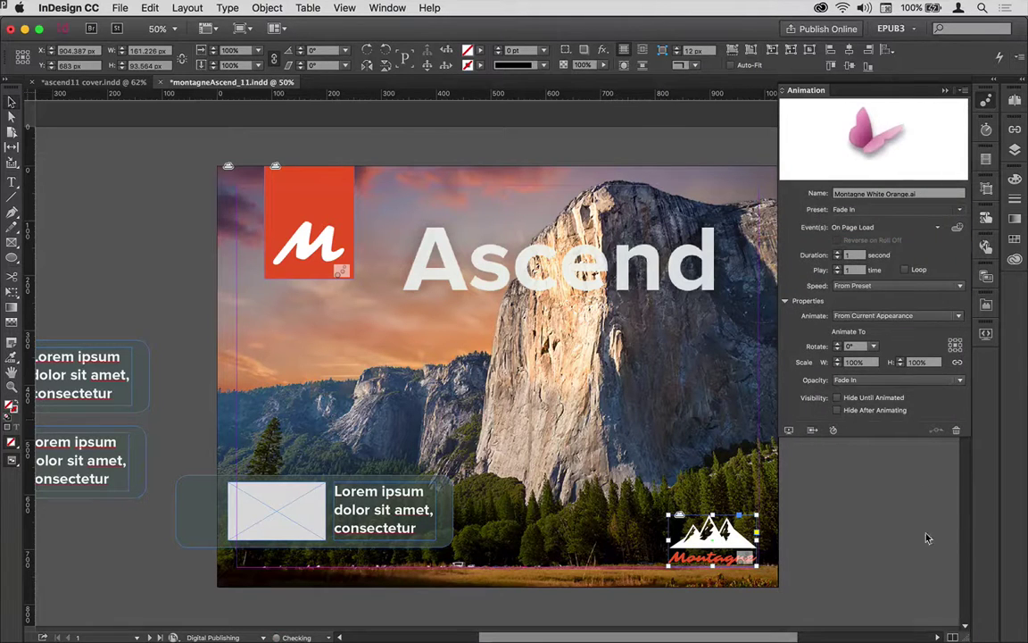
pyautogui.click(183, 391)
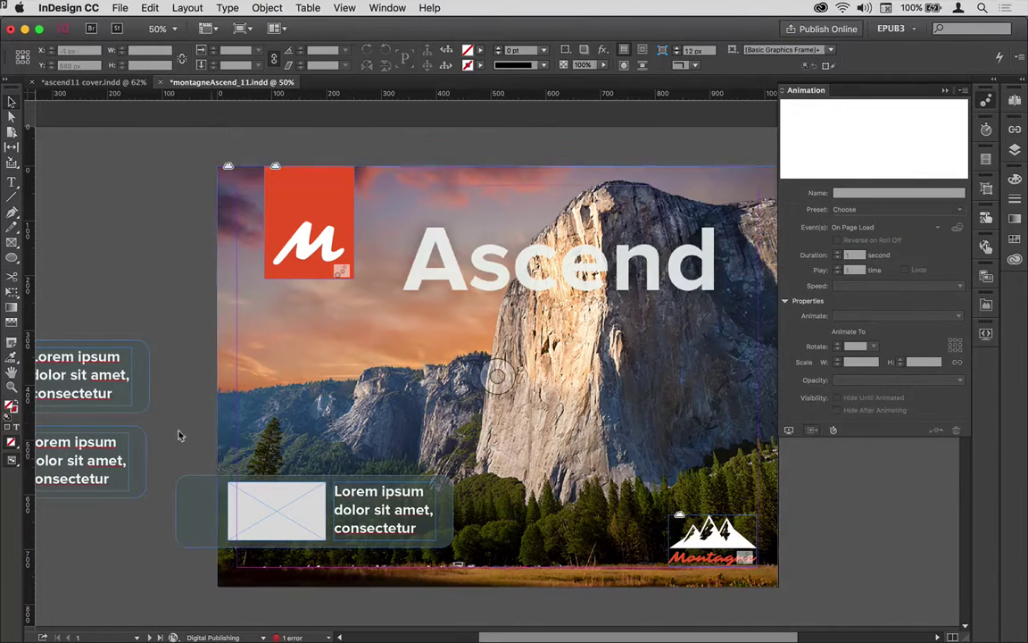
# Step: Move the bottom-left image card onto the pasteboard below the other two cards
pyautogui.moveTo(209, 339); pyautogui.dragTo(452, 303)
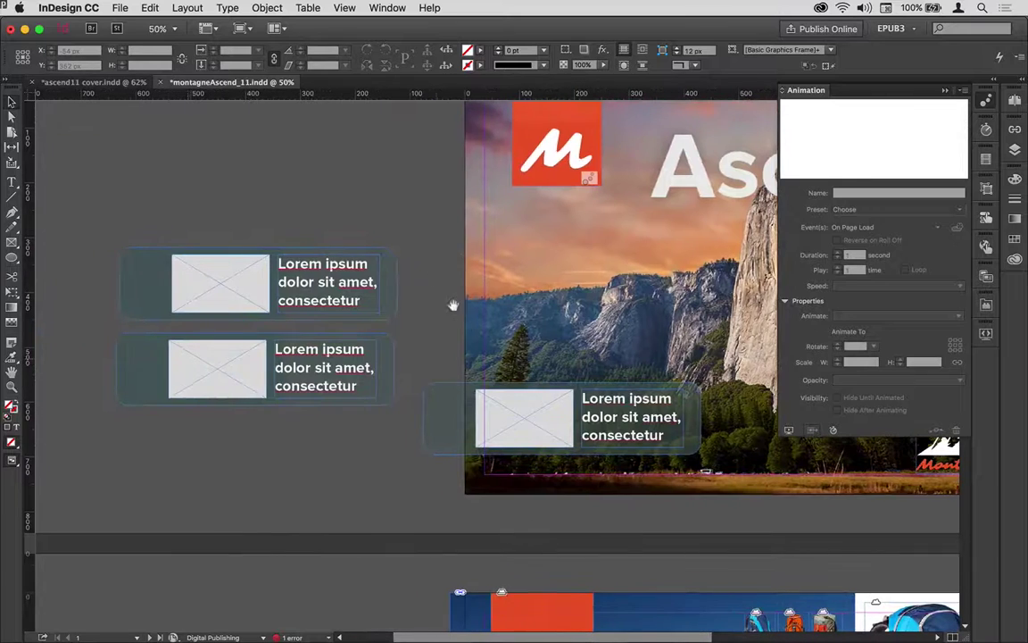
pyautogui.click(505, 416)
pyautogui.moveTo(507, 413); pyautogui.dragTo(190, 460)
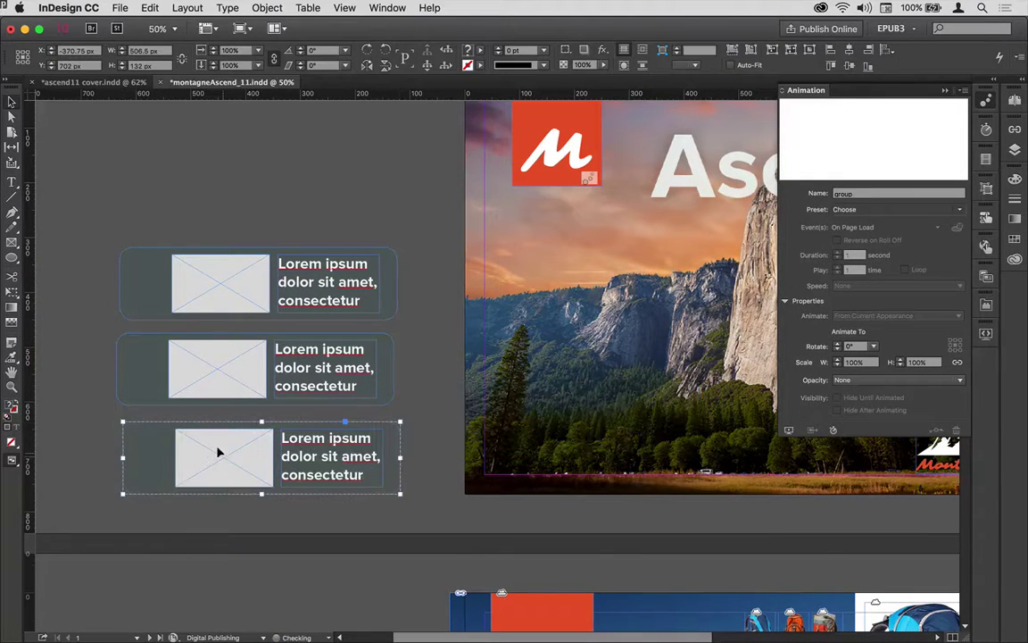
# Step: Place the Dramatic Broody Sky image linked into the third card's frame, then select all three frames
pyautogui.click(1014, 259)
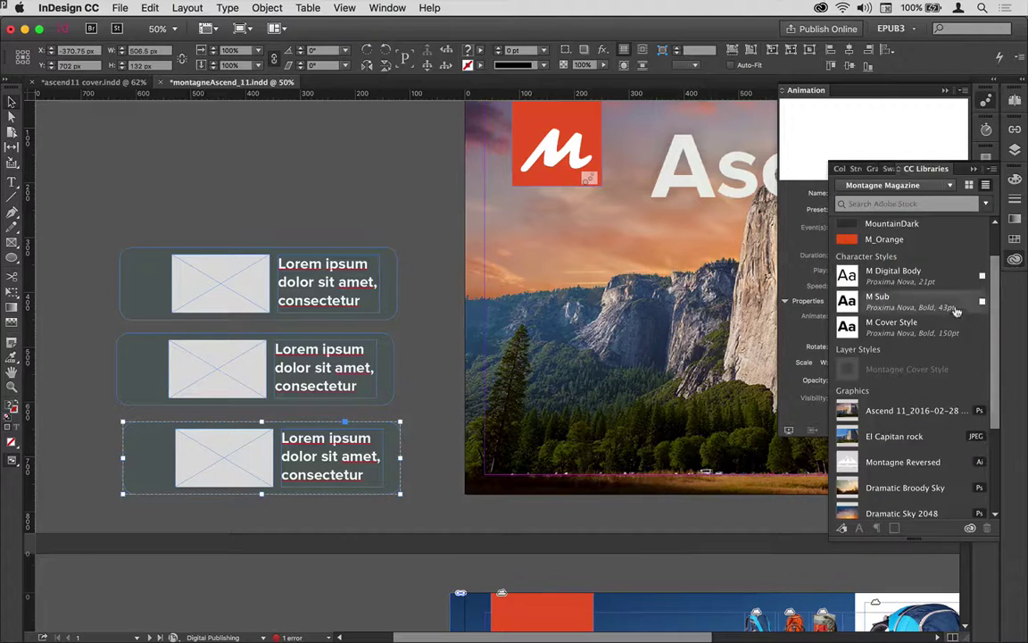
pyautogui.scroll(-3, 953, 321)
pyautogui.scroll(-2, 953, 321)
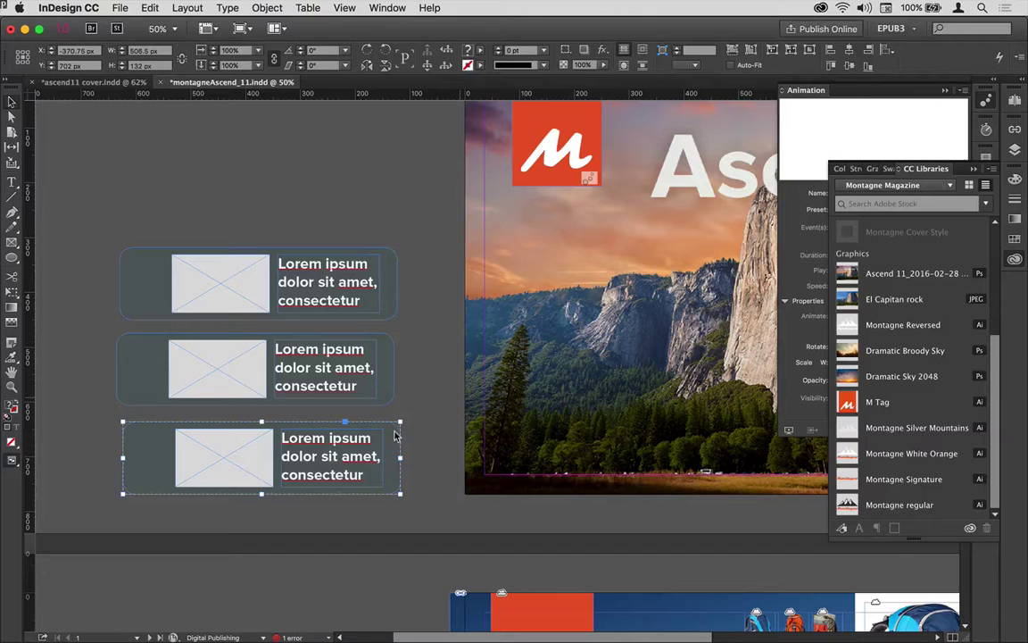
pyautogui.doubleClick(240, 458)
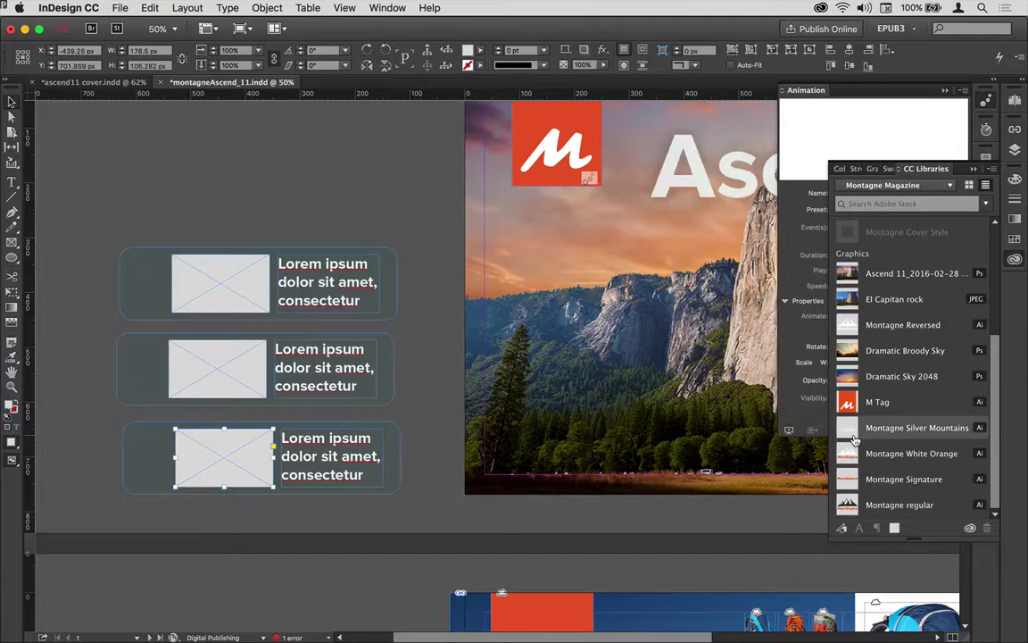
pyautogui.rightClick(859, 351)
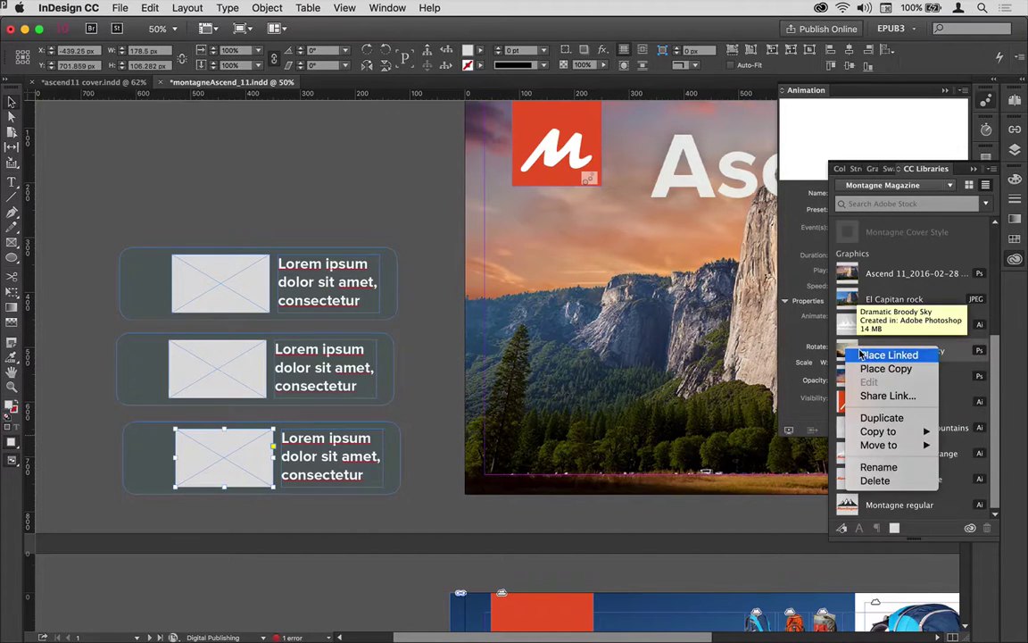
pyautogui.click(862, 356)
pyautogui.click(236, 431)
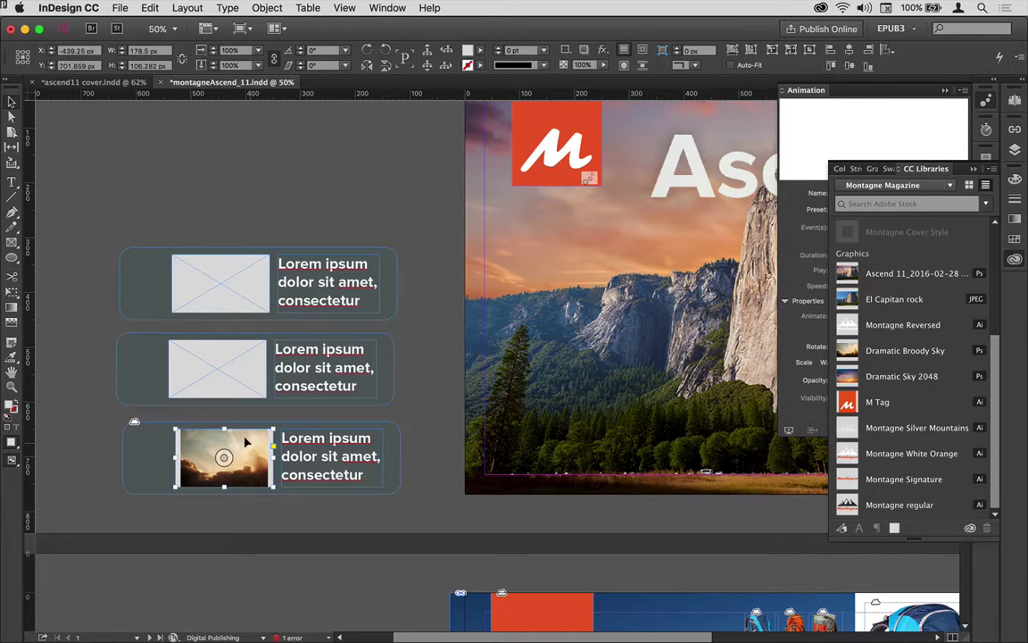
pyautogui.click(240, 366)
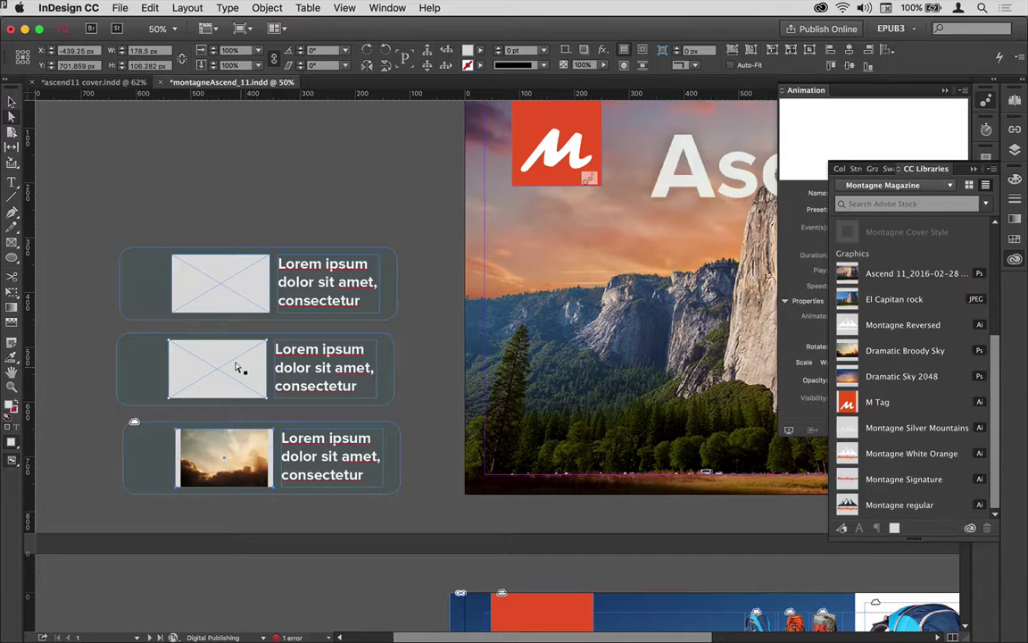
pyautogui.click(241, 301)
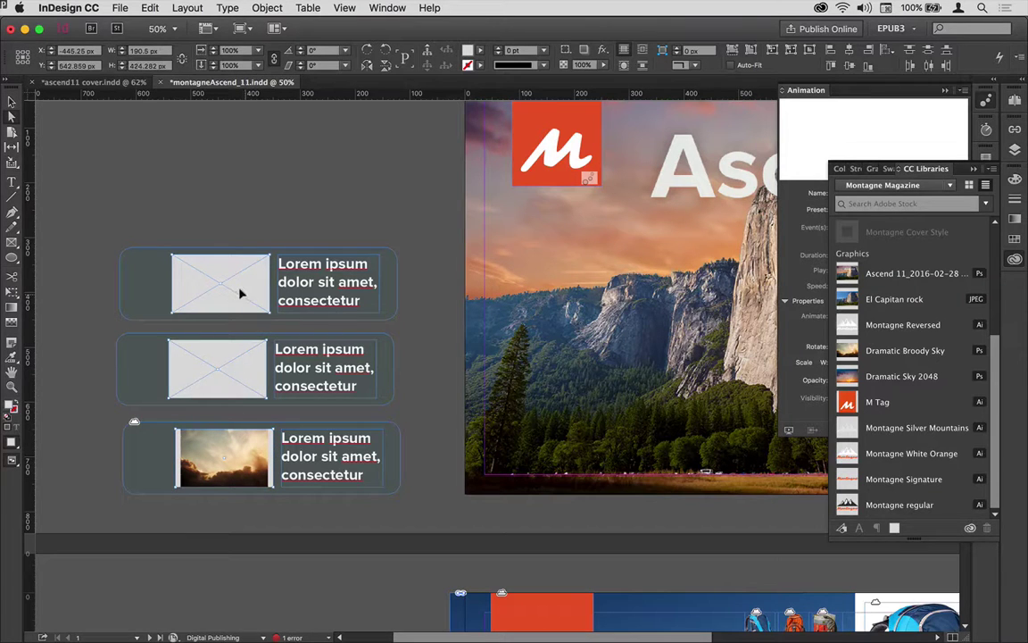
# Step: Set the three picture frames' fitting to Fill Frame Proportionally
pyautogui.rightClick(242, 296)
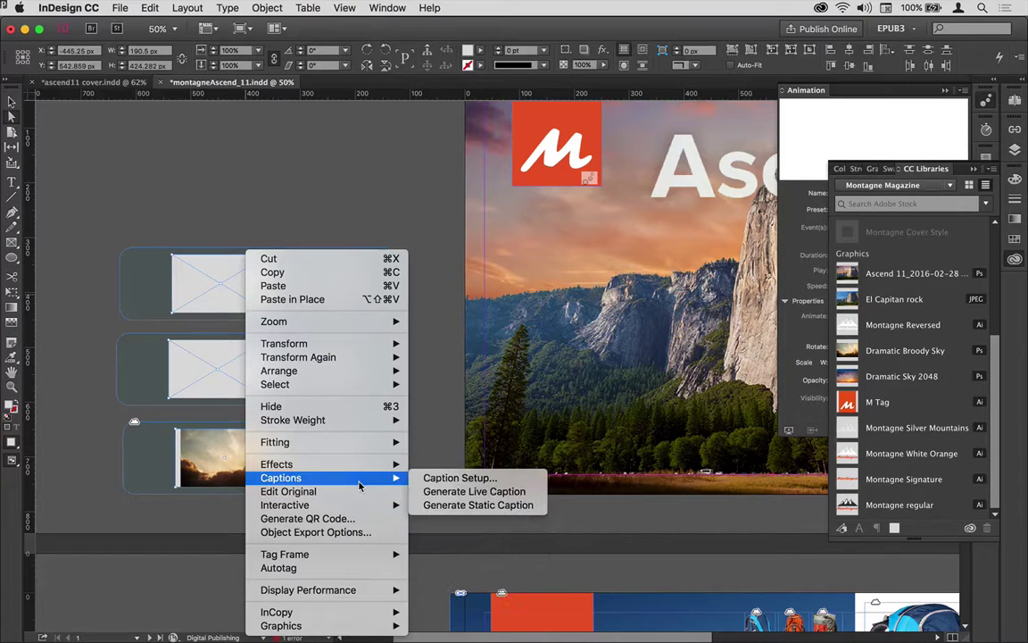
pyautogui.moveTo(339, 442)
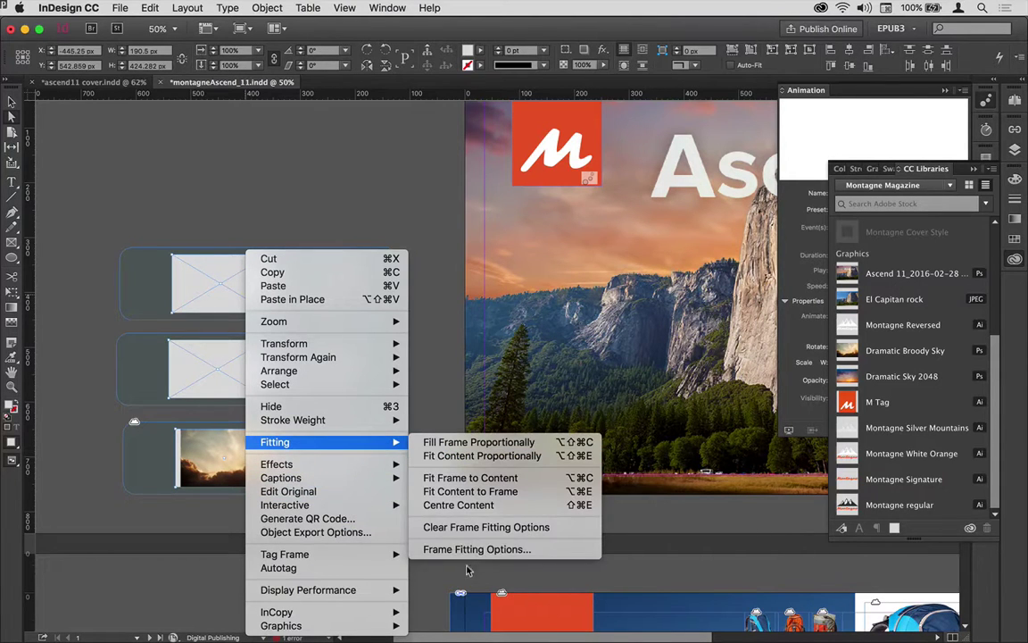
pyautogui.click(476, 548)
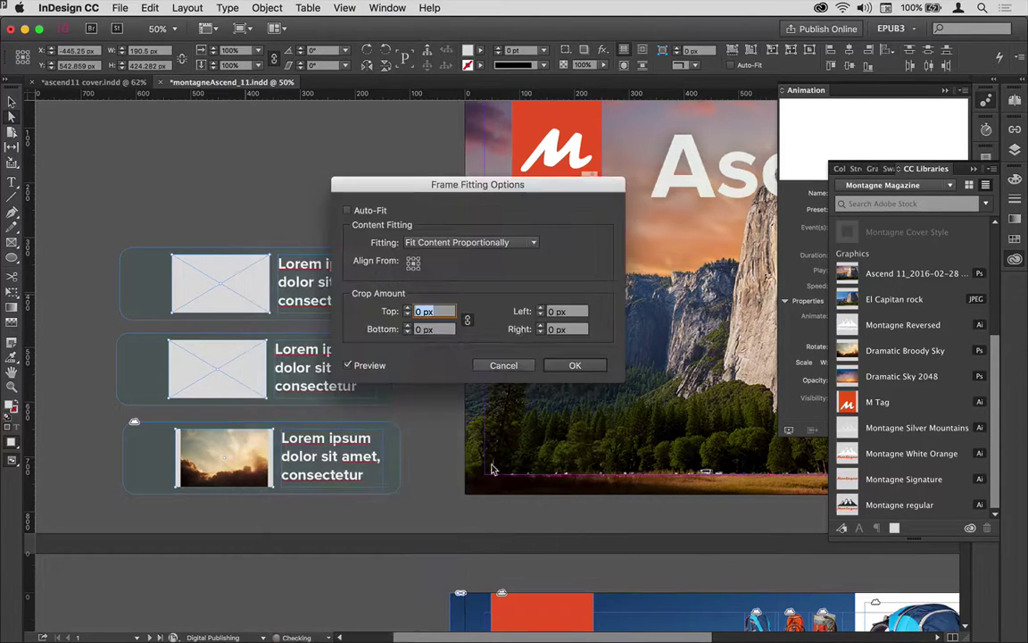
pyautogui.click(507, 241)
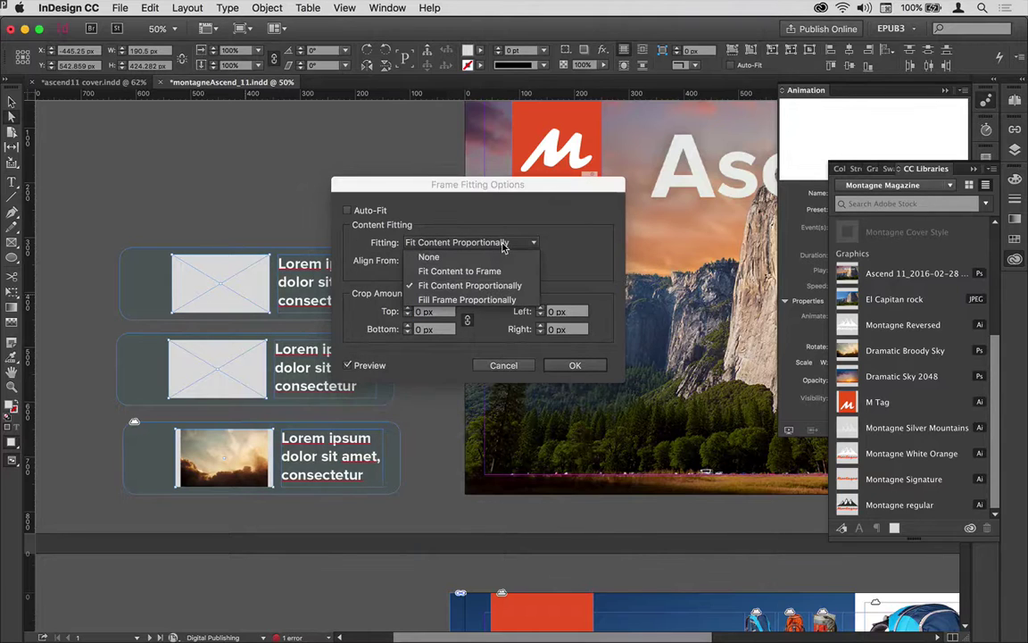
pyautogui.click(502, 301)
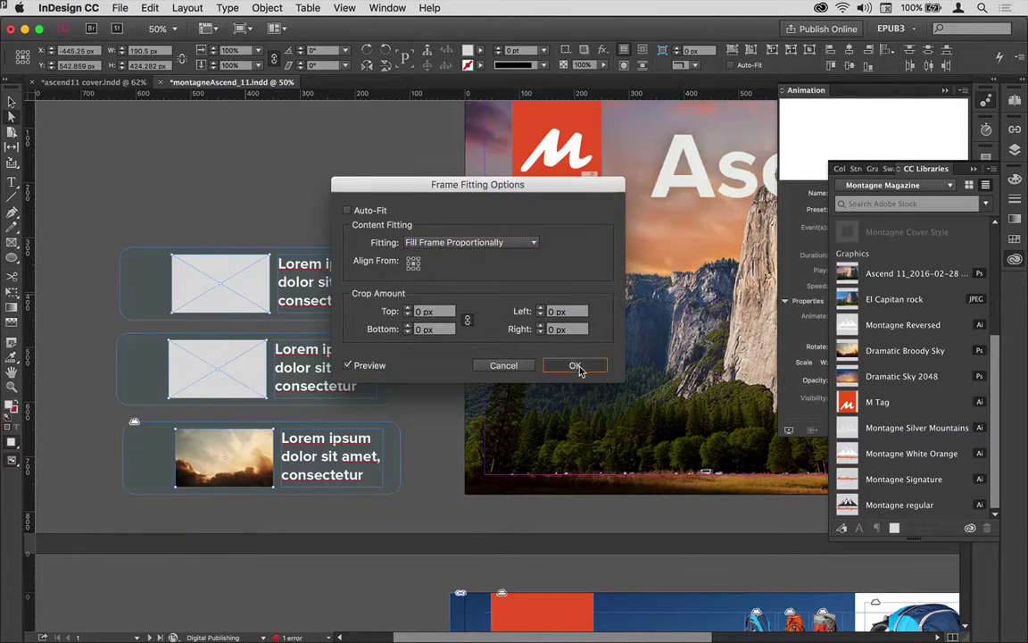
pyautogui.click(576, 366)
pyautogui.click(301, 154)
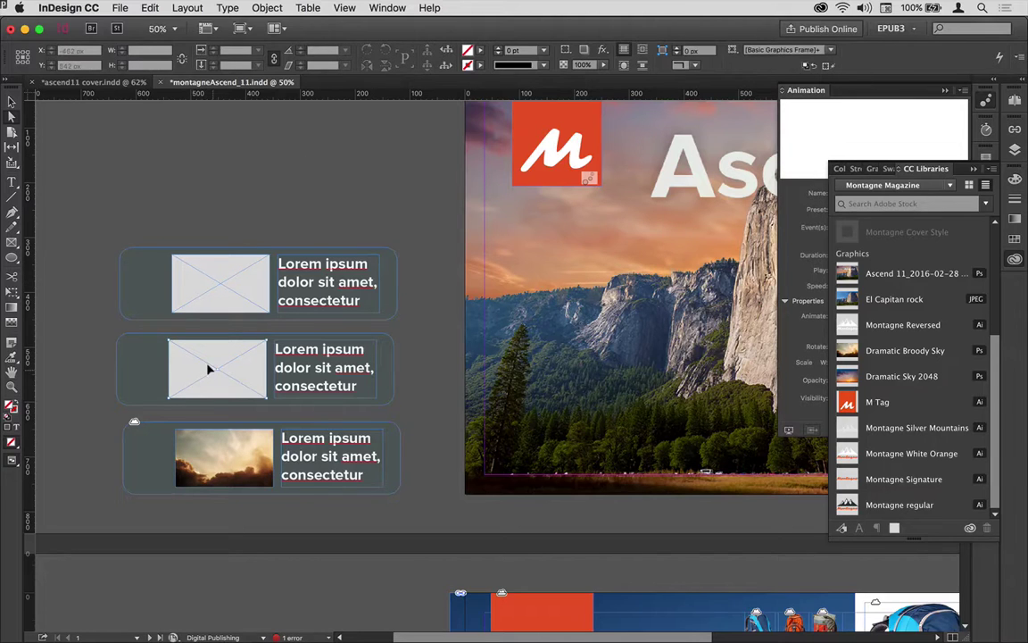
# Step: Place Dramatic Sky 2048 linked in the middle frame and El Capitan rock in the top frame
pyautogui.click(208, 369)
pyautogui.rightClick(871, 376)
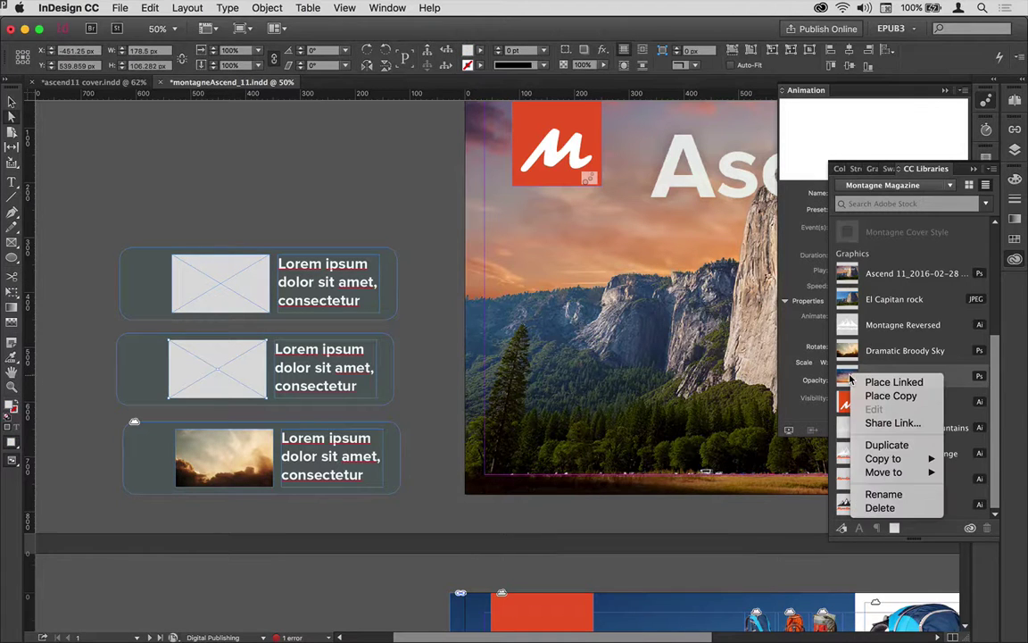
pyautogui.click(874, 384)
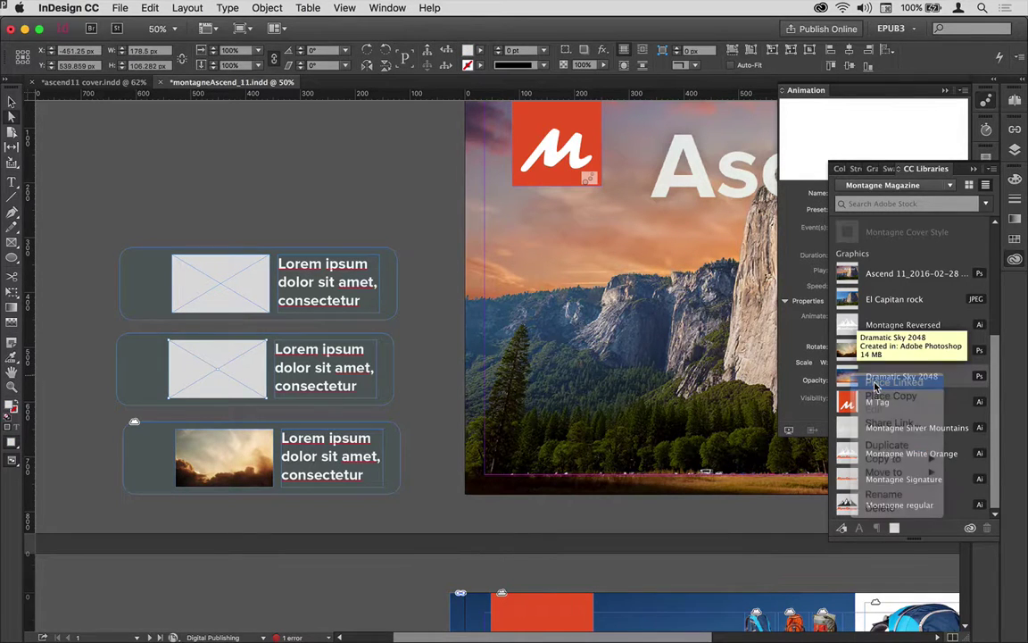
pyautogui.click(246, 272)
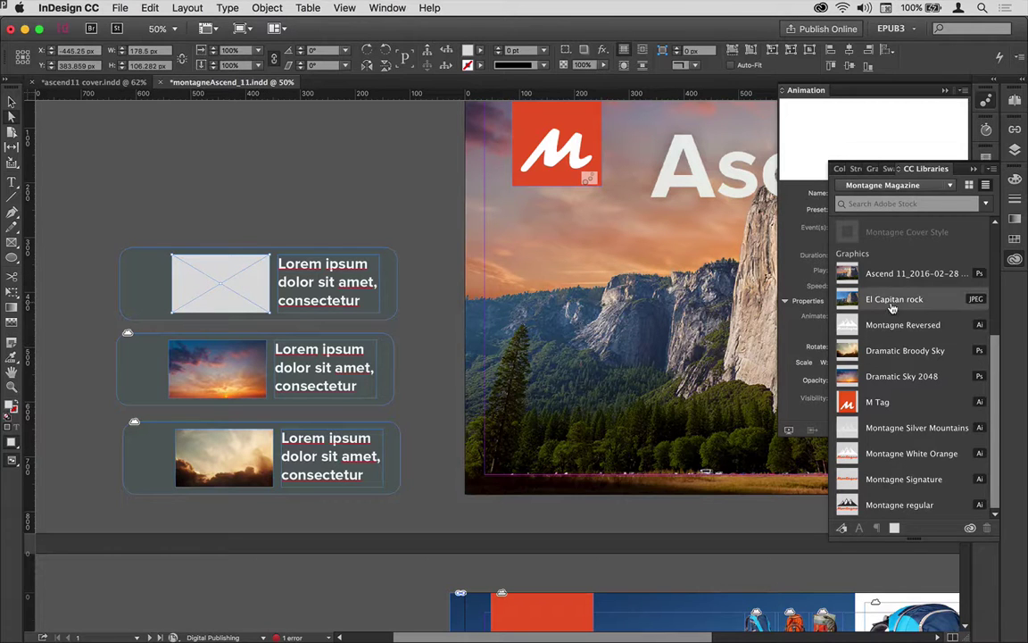
pyautogui.scroll(5, 901, 303)
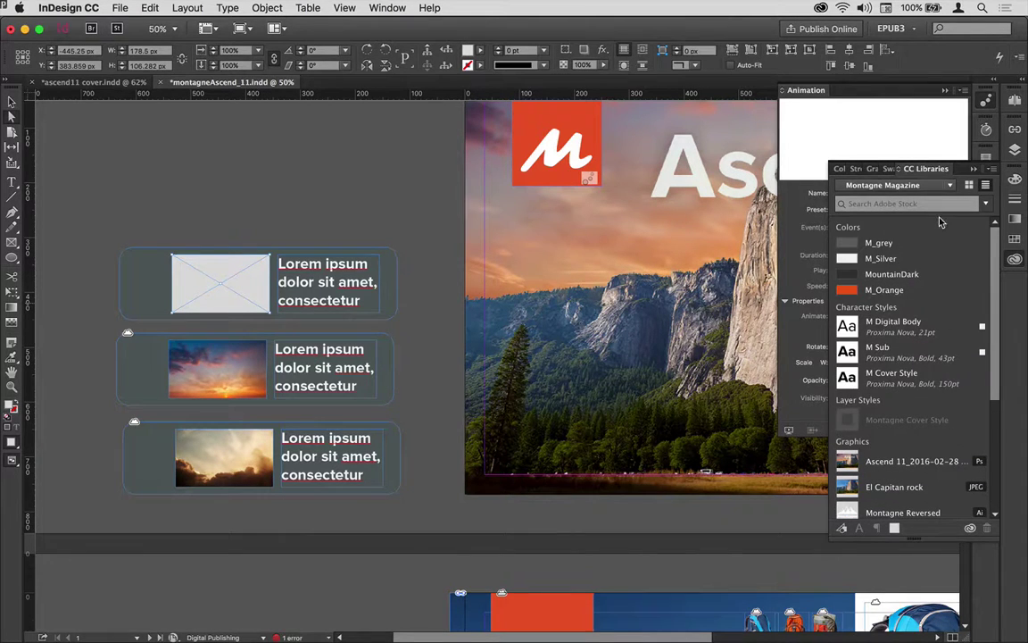
pyautogui.scroll(-1, 920, 366)
pyautogui.scroll(-3, 919, 366)
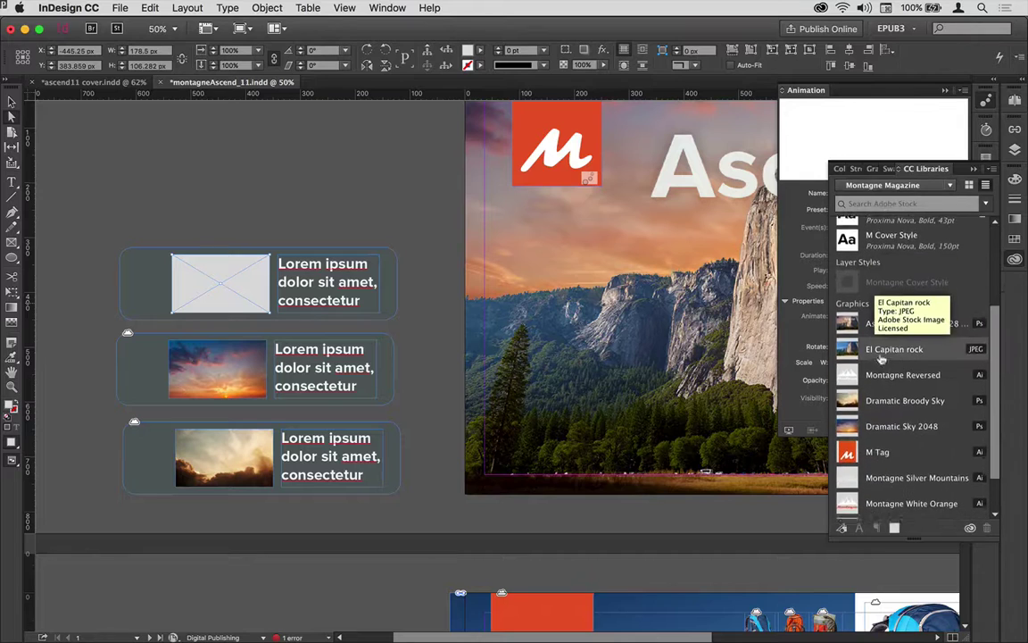
pyautogui.rightClick(876, 347)
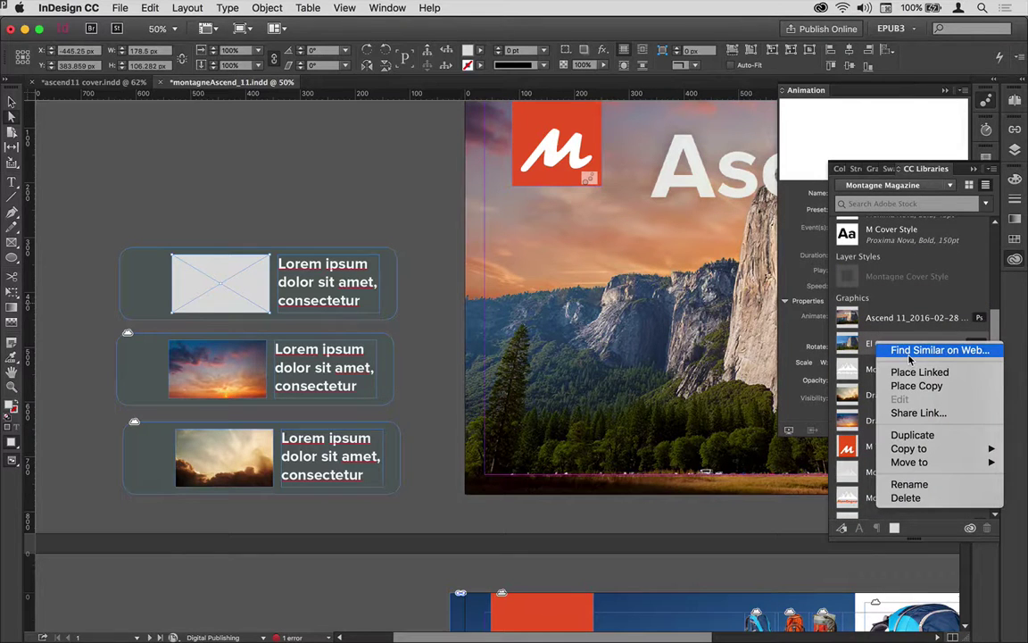
pyautogui.click(903, 372)
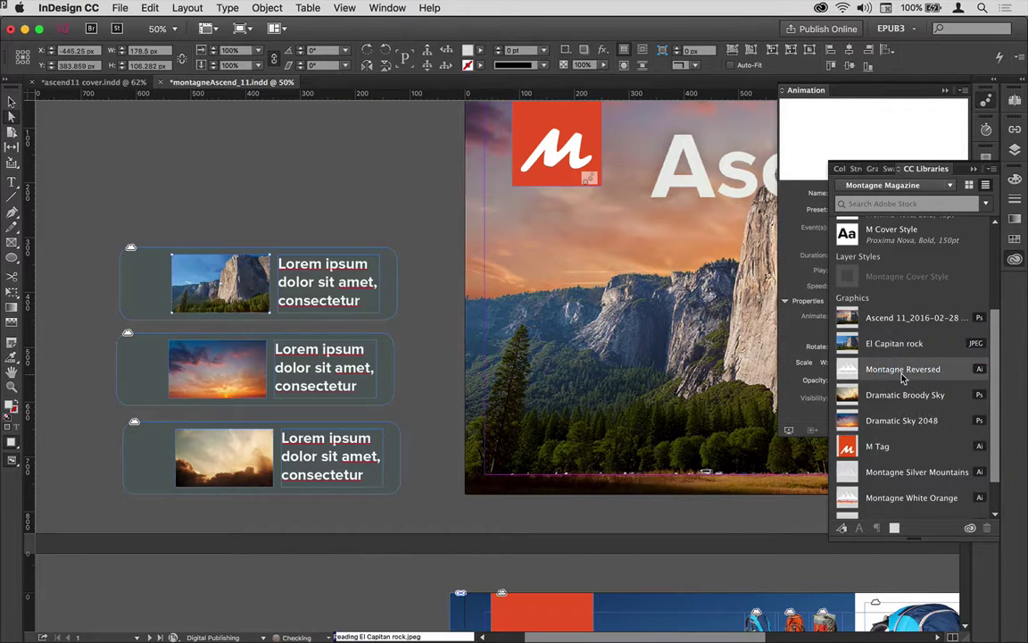
# Step: Check each of the three card groups with the Selection tool
pyautogui.click(1011, 259)
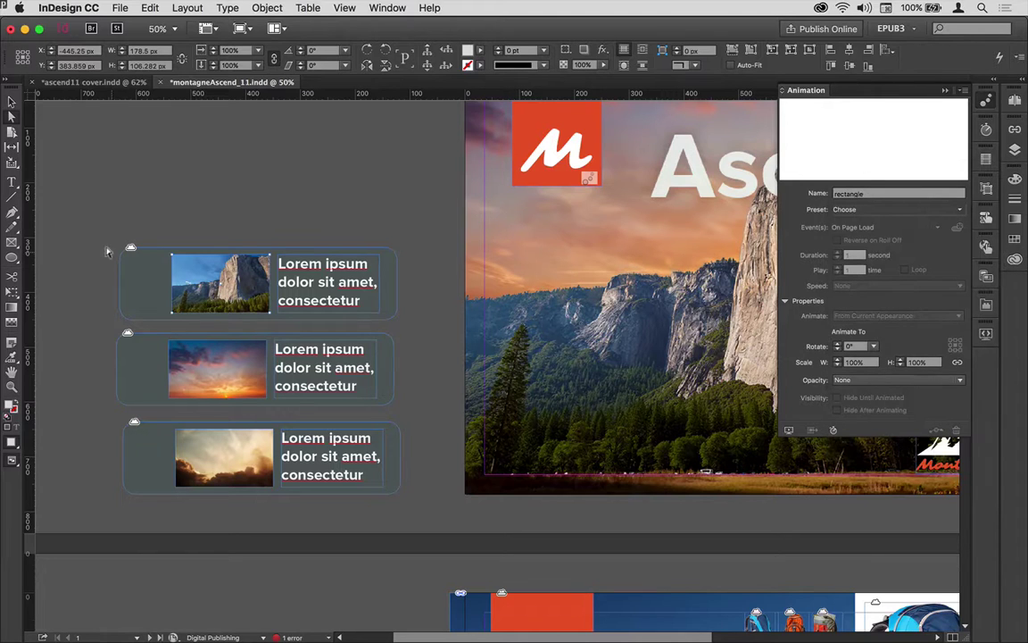
pyautogui.click(11, 100)
pyautogui.click(117, 156)
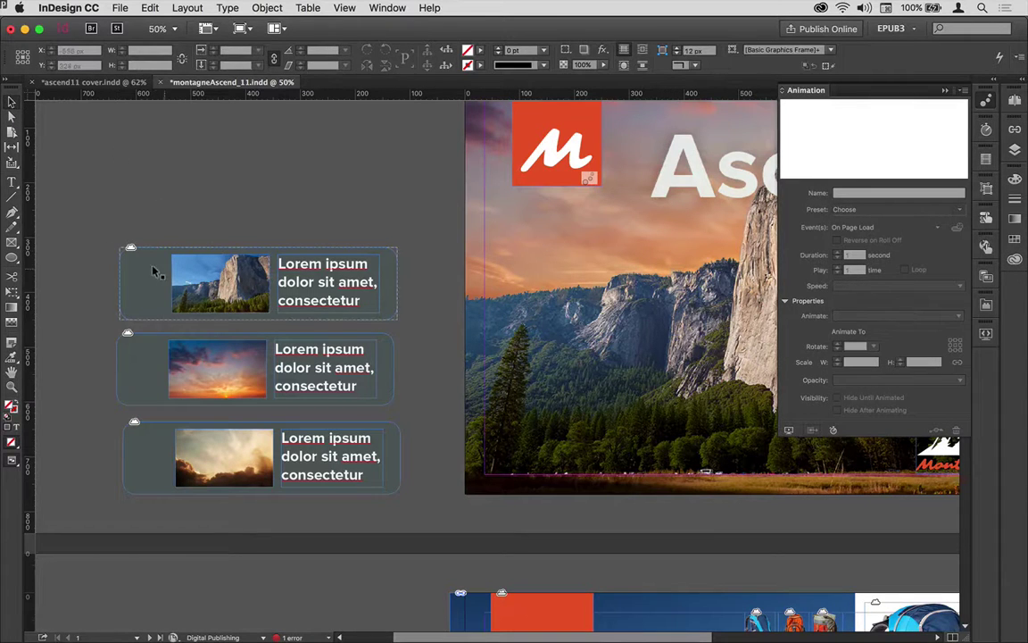
pyautogui.click(134, 299)
pyautogui.click(134, 379)
pyautogui.click(138, 446)
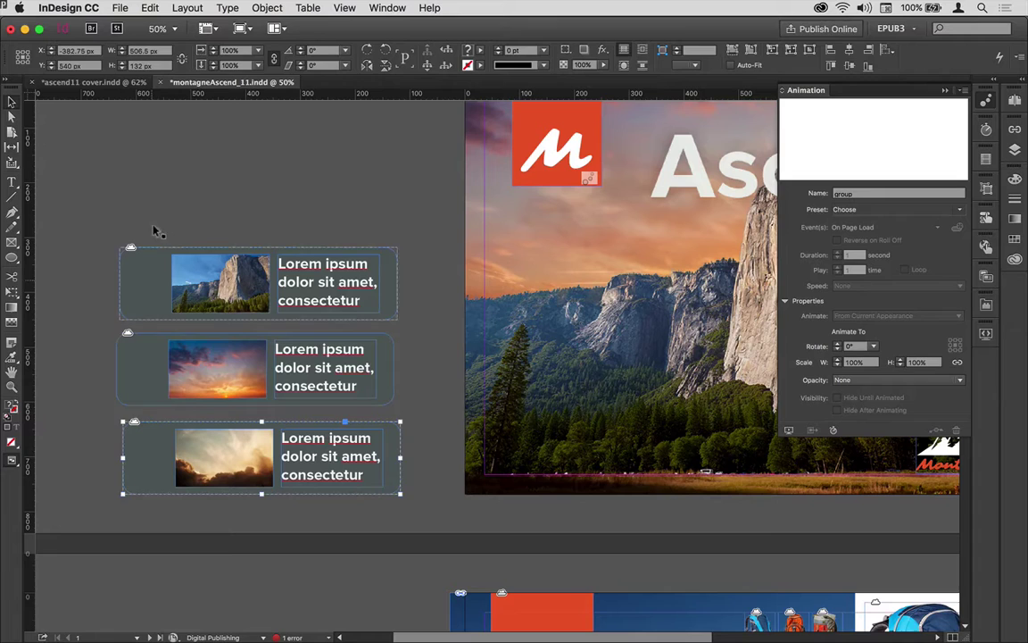
pyautogui.click(162, 161)
# Step: Replace the three cards' lorem ipsum text with Item 1, Item 2 and Item 3
pyautogui.moveTo(166, 187); pyautogui.dragTo(207, 208)
pyautogui.doubleClick(306, 282)
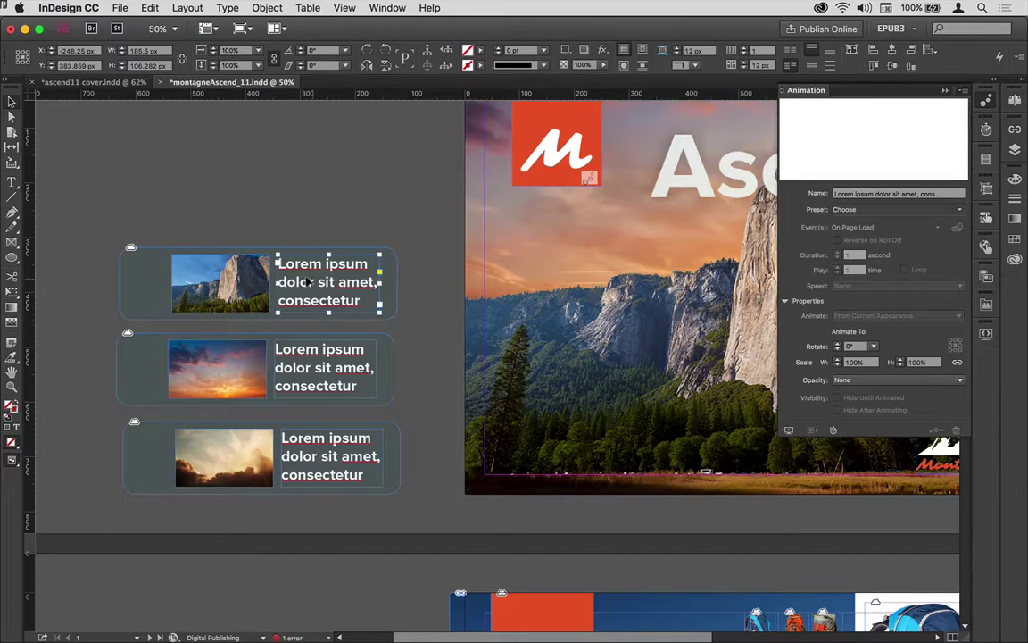
pyautogui.doubleClick(306, 281)
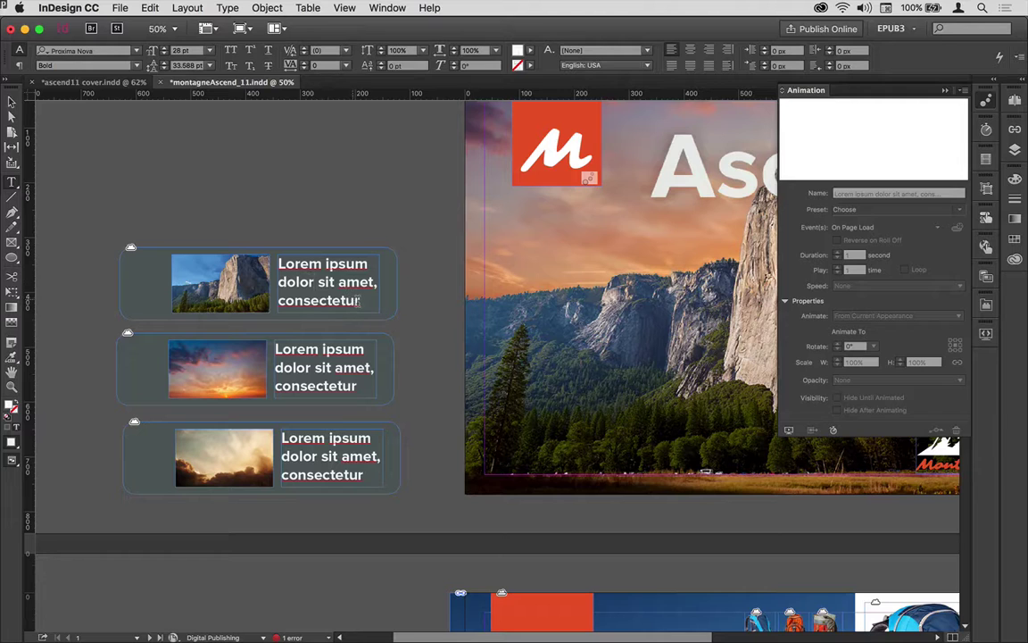
pyautogui.moveTo(359, 301); pyautogui.dragTo(277, 253)
pyautogui.write('Item 1')
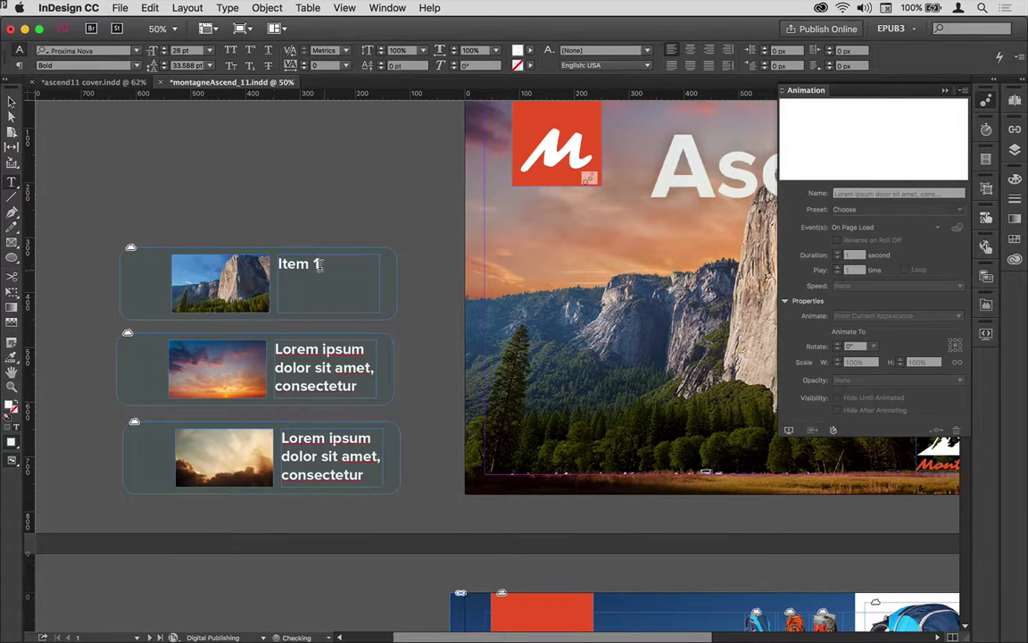
pyautogui.moveTo(357, 385); pyautogui.dragTo(266, 339)
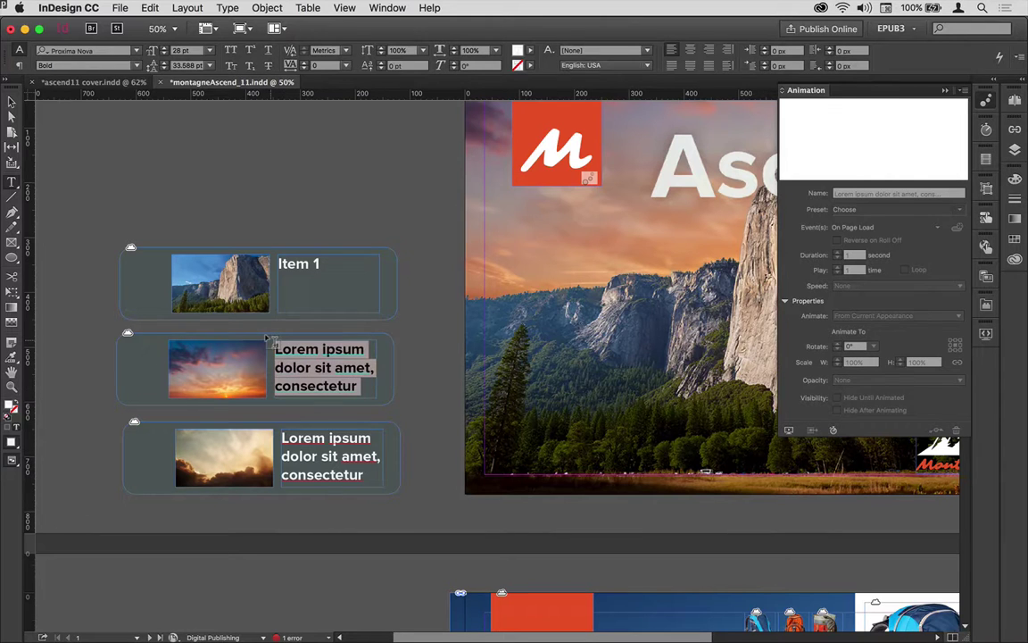
pyautogui.write('Item 2')
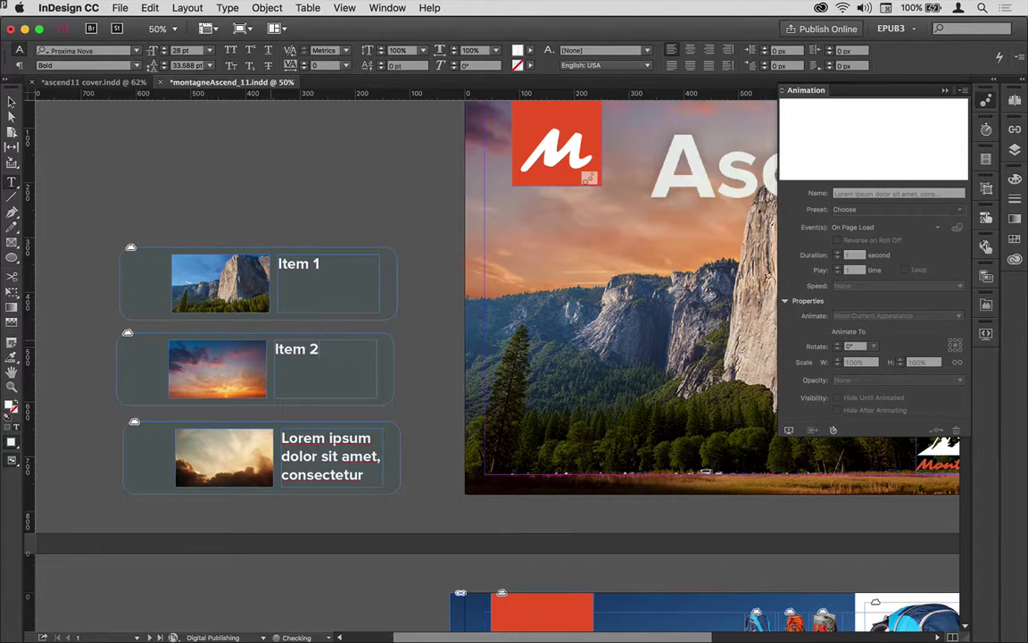
pyautogui.scroll(-3, 370, 489)
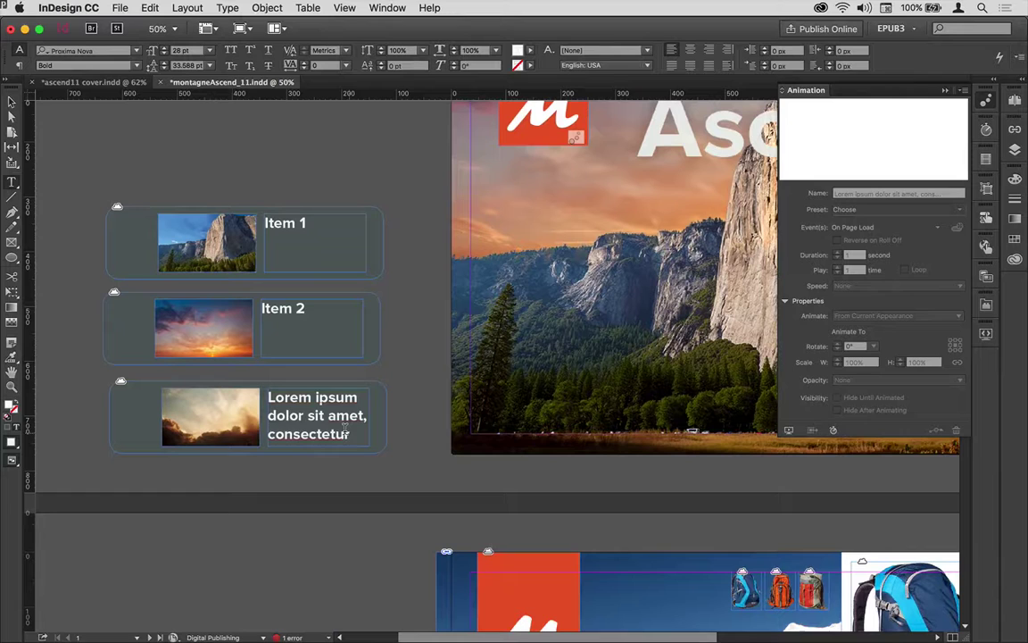
pyautogui.moveTo(342, 431); pyautogui.dragTo(267, 393)
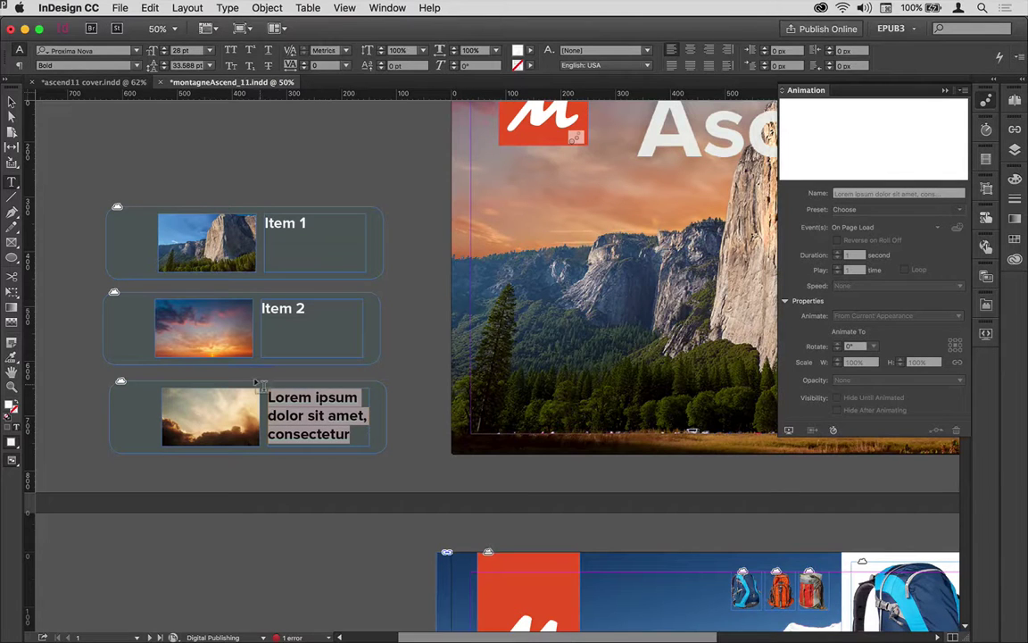
pyautogui.write('Item 3')
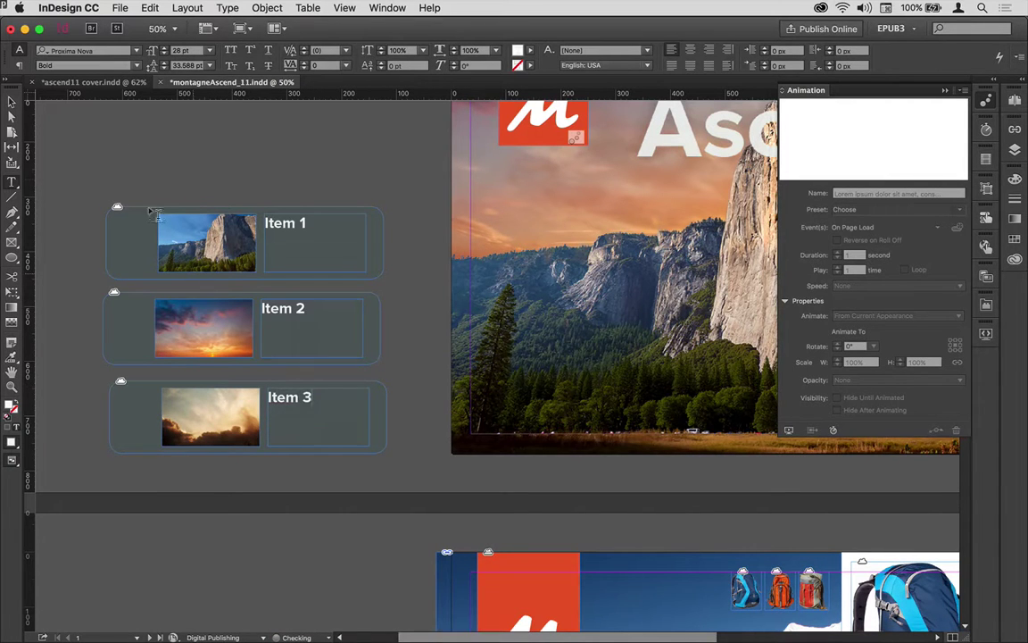
pyautogui.press('Escape')
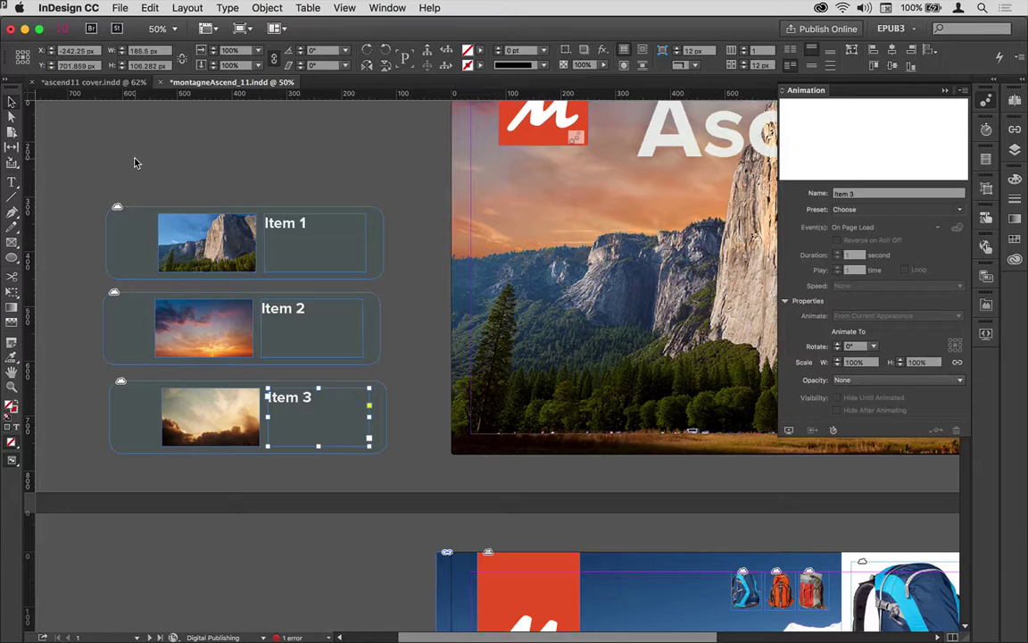
# Step: Align the three cards by left edges and vertical centres, then group them with Cmd+G
pyautogui.click(136, 162)
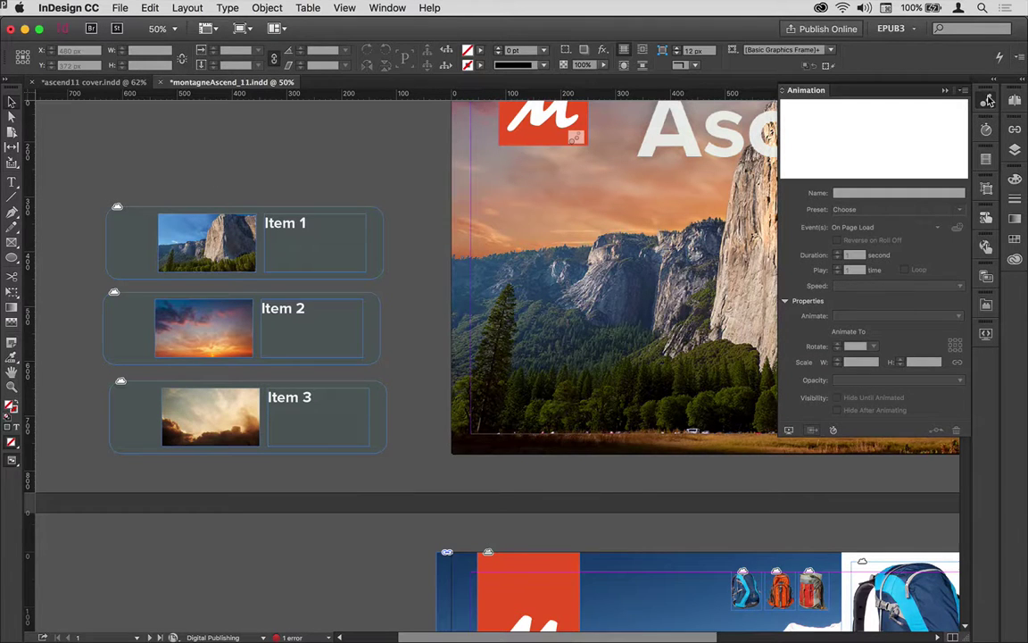
pyautogui.moveTo(147, 161); pyautogui.dragTo(266, 484)
pyautogui.click(830, 50)
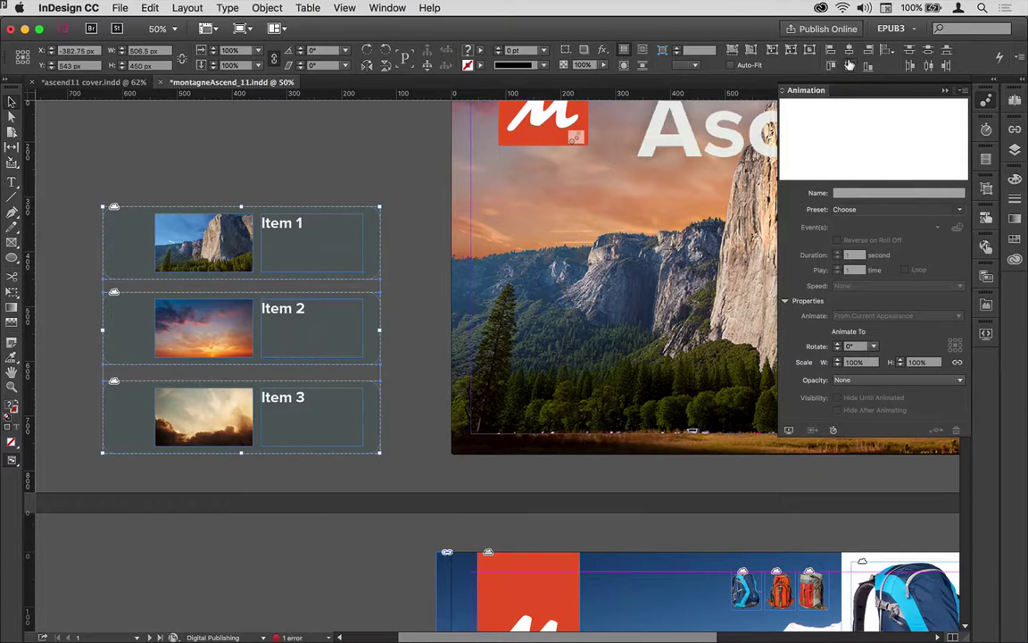
pyautogui.click(848, 66)
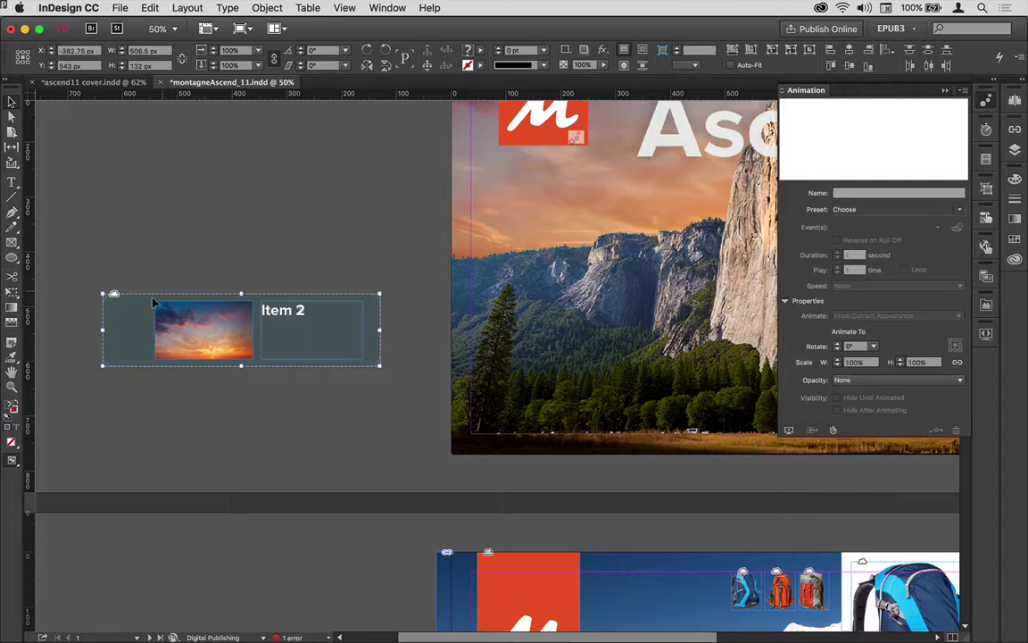
pyautogui.press('super+g')
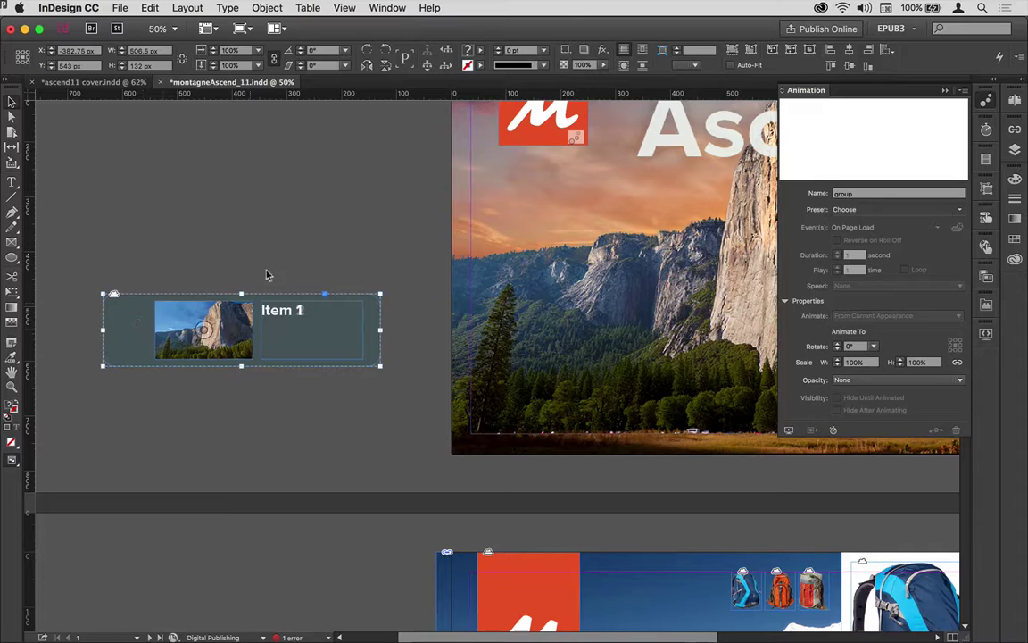
pyautogui.click(203, 265)
pyautogui.moveTo(179, 253); pyautogui.dragTo(260, 356)
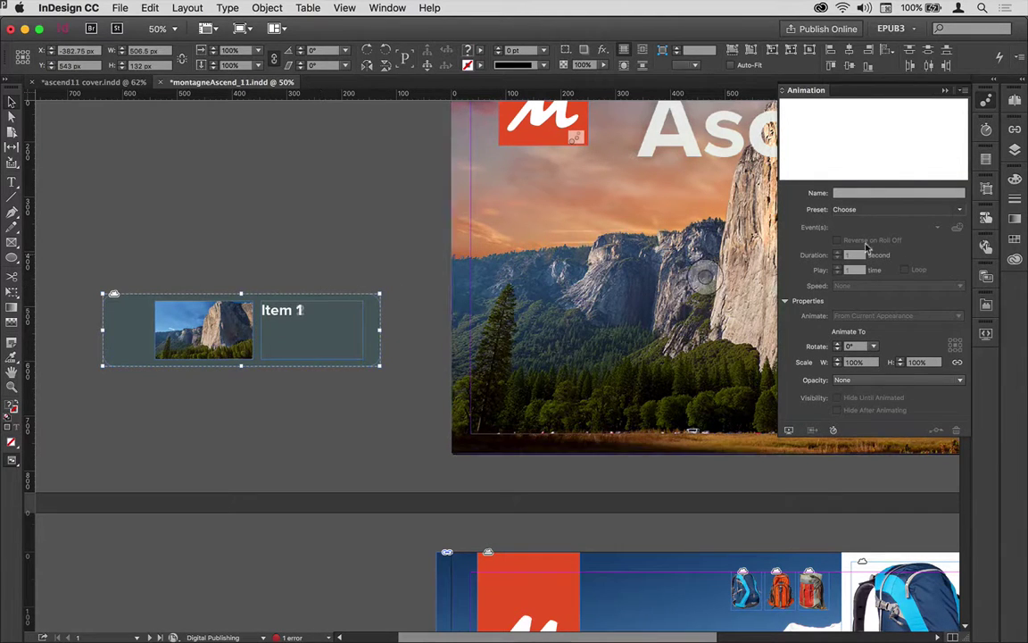
# Step: Convert the stacked card into a multi-state object and preview States 1–3
pyautogui.click(987, 187)
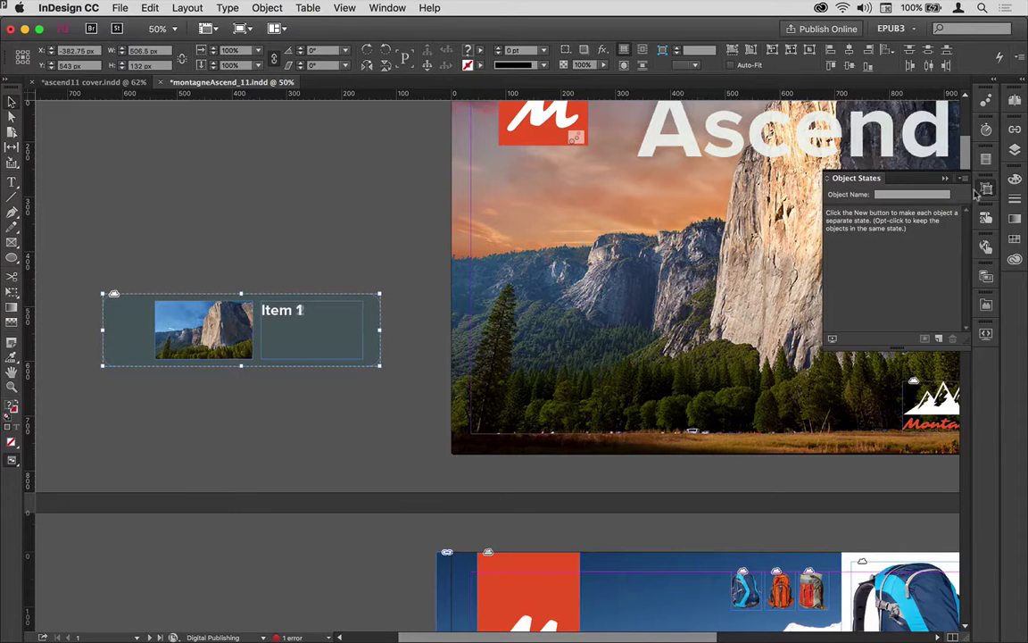
pyautogui.click(938, 338)
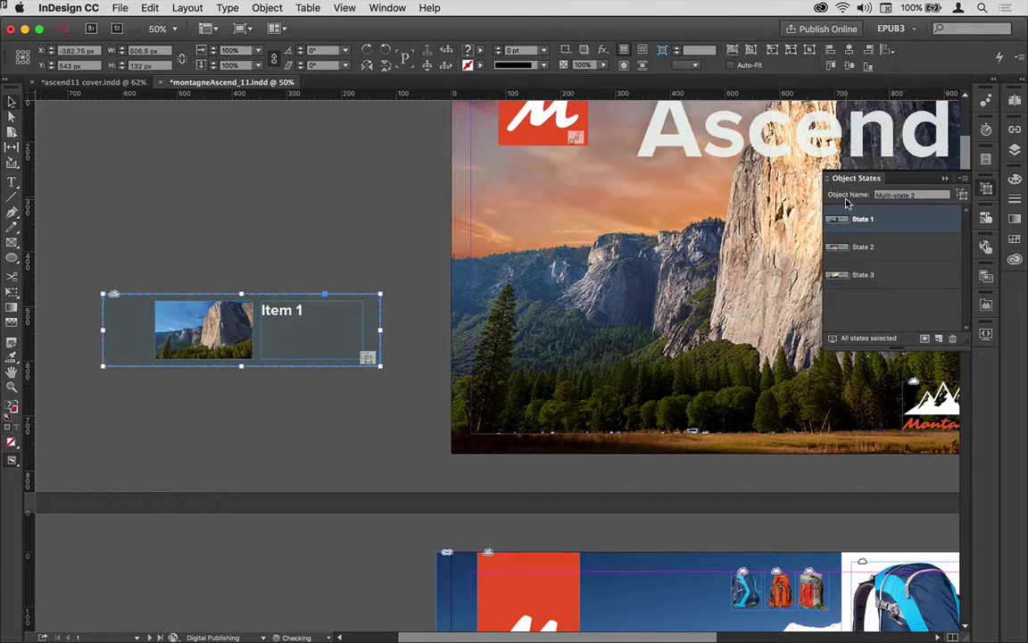
pyautogui.click(901, 249)
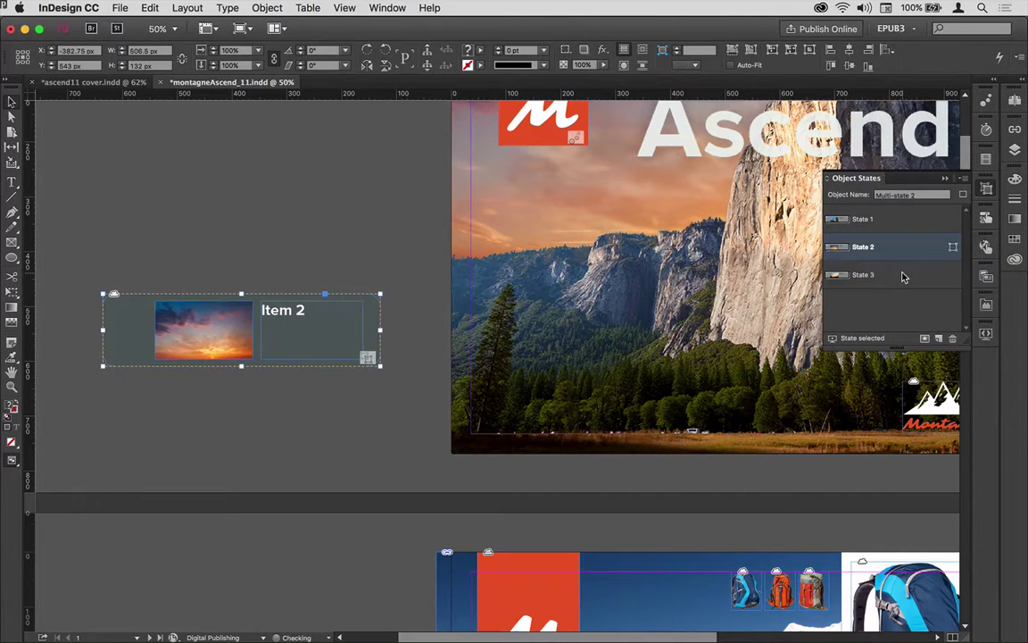
pyautogui.click(901, 275)
pyautogui.click(898, 223)
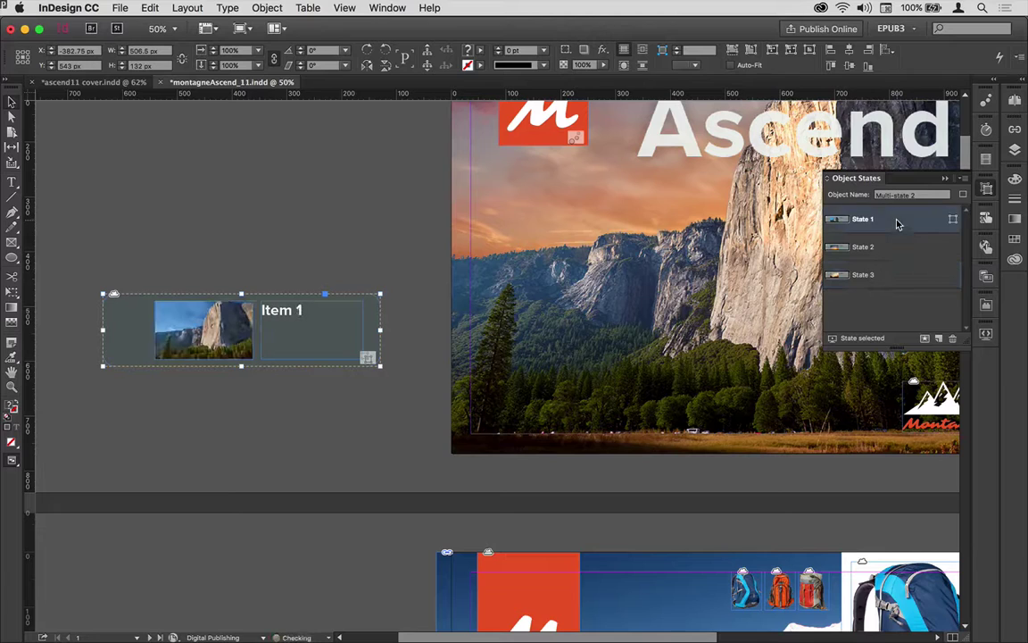
pyautogui.click(900, 256)
pyautogui.click(900, 223)
# Step: Rename the multi-state object and move it onto the cover's lower left
pyautogui.click(927, 197)
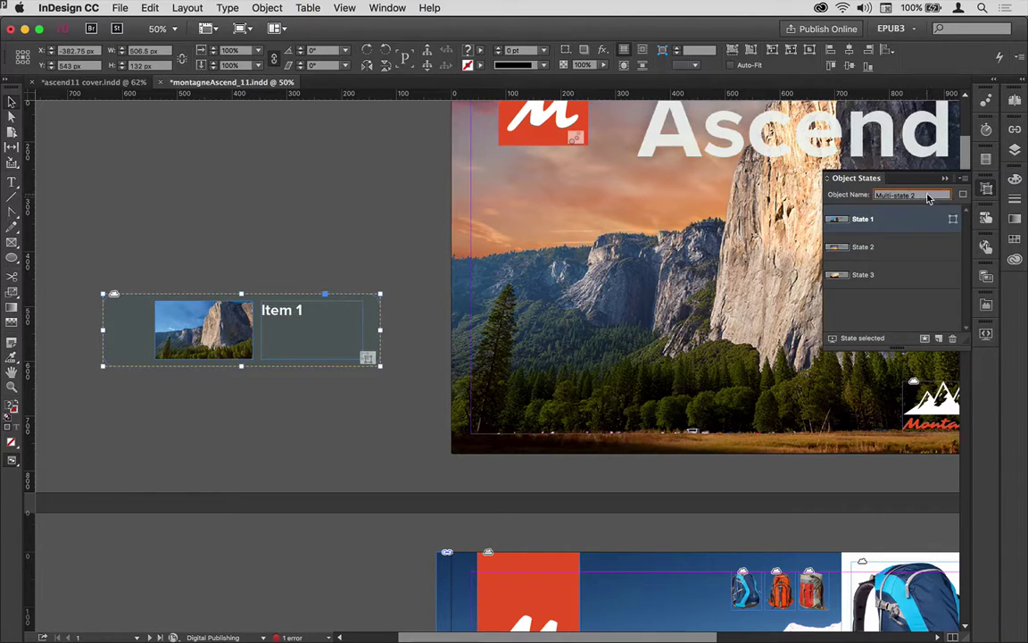
pyautogui.moveTo(927, 197); pyautogui.dragTo(862, 197)
pyautogui.write('c')
pyautogui.scroll(2, 598, 425)
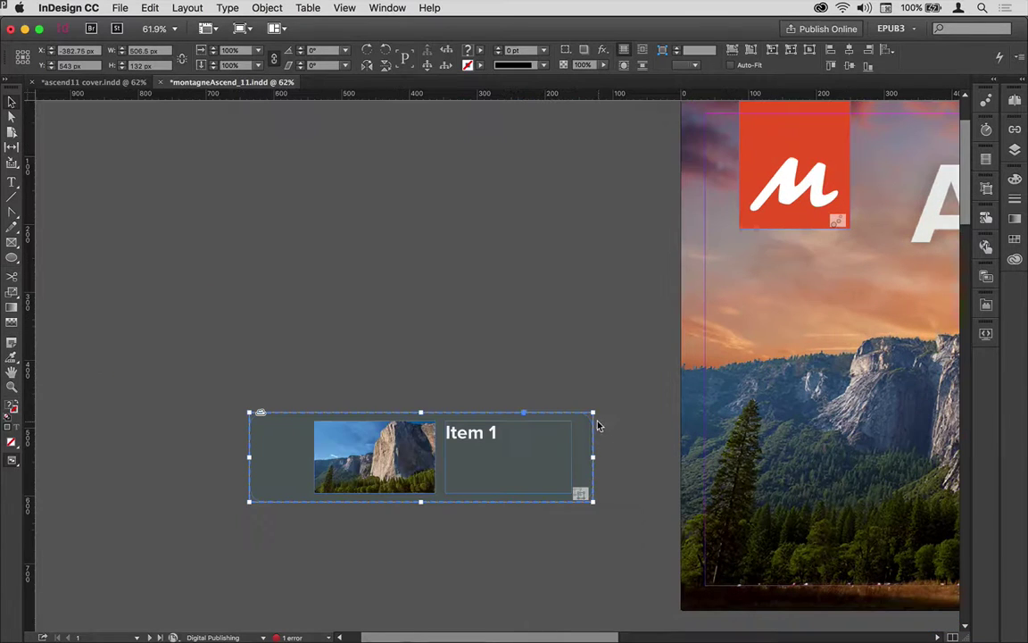
pyautogui.moveTo(194, 374); pyautogui.dragTo(622, 565)
pyautogui.moveTo(277, 460); pyautogui.dragTo(641, 549)
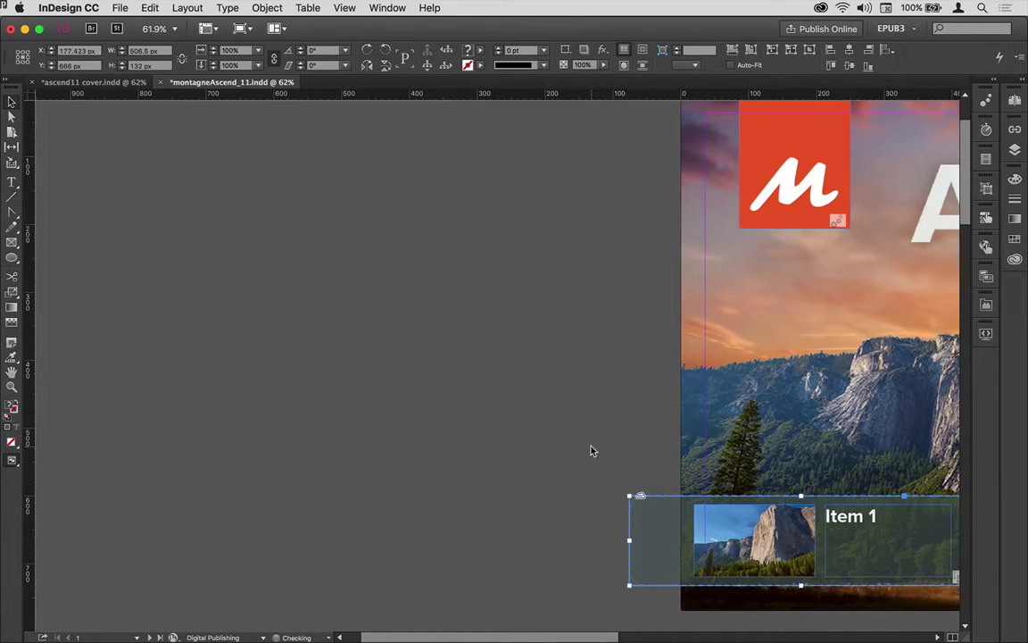
pyautogui.press('Right')
pyautogui.press('Right')
pyautogui.press('Right')
pyautogui.press('Right')
pyautogui.press('Right')
pyautogui.press('Right')
pyautogui.press('Right')
pyautogui.press('Right')
pyautogui.press('Right')
pyautogui.press('Right')
pyautogui.press('Right')
pyautogui.press('Right')
pyautogui.press('Right')
pyautogui.press('Right')
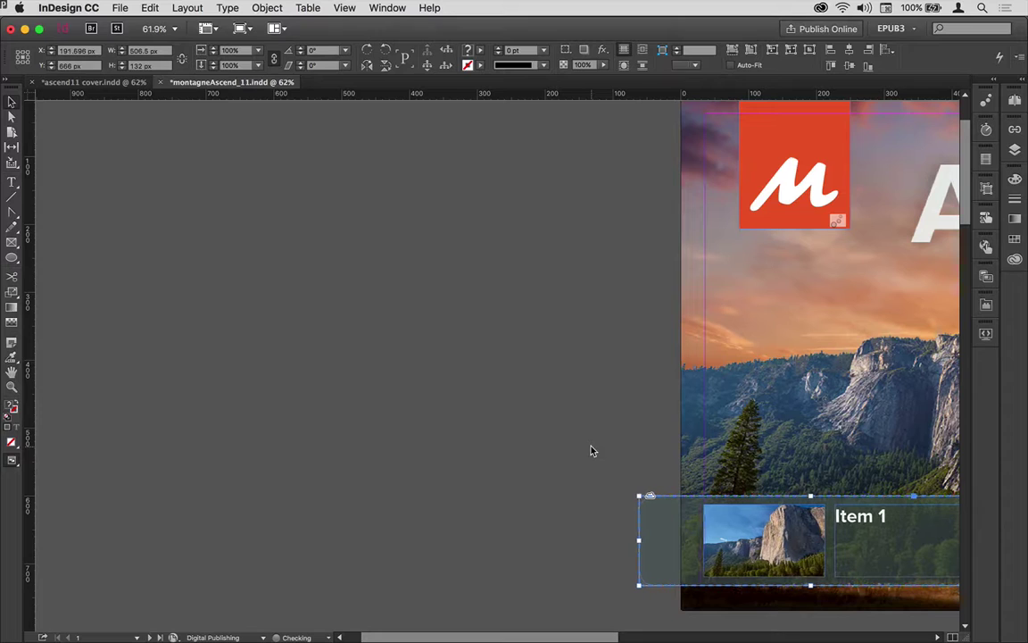
pyautogui.click(587, 448)
# Step: Place numbered marker 1 from the Annotations library as a linked graphic on the pasteboard
pyautogui.hscroll(1, 575, 398)
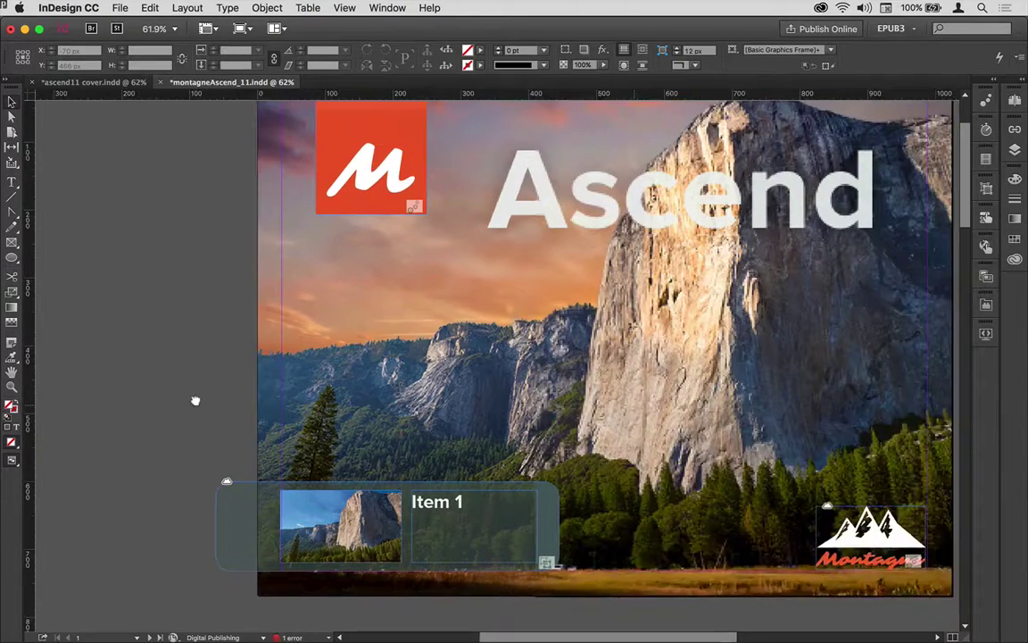
pyautogui.moveTo(195, 399); pyautogui.dragTo(142, 403)
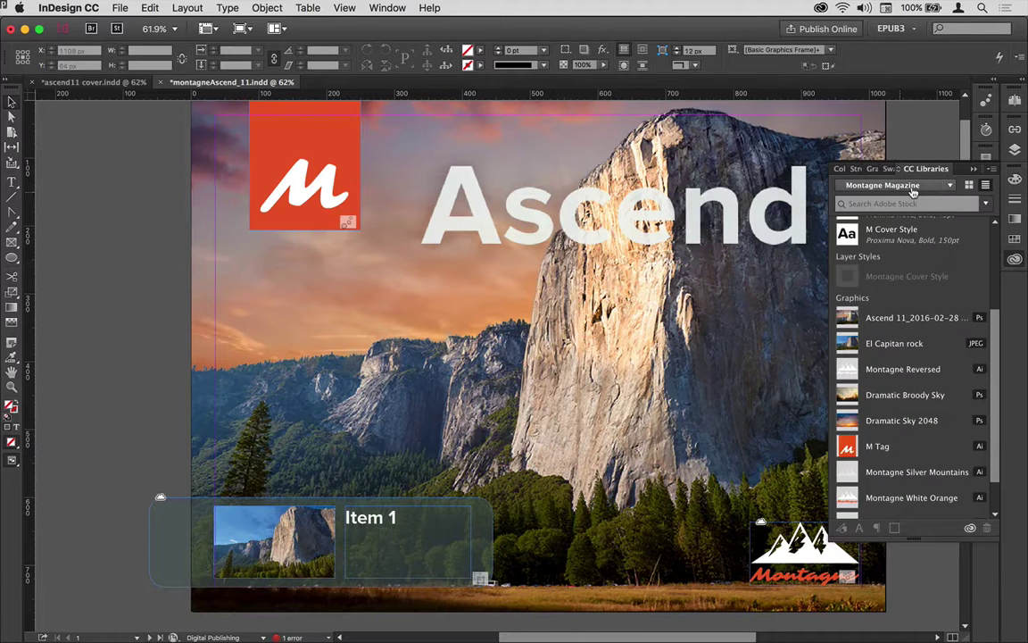
pyautogui.click(913, 186)
pyautogui.scroll(-5, 880, 429)
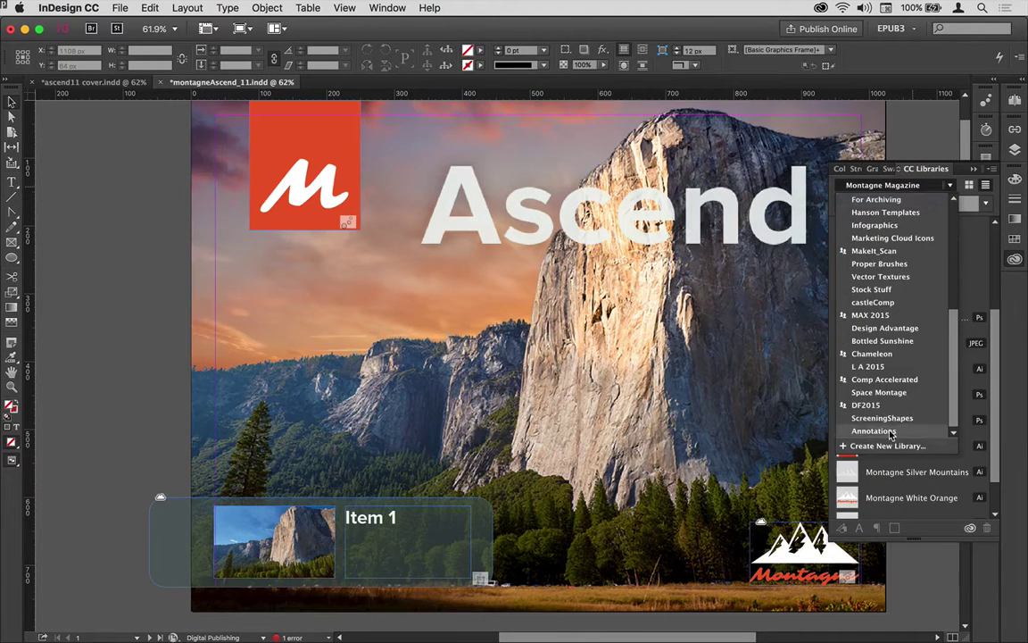
pyautogui.click(890, 431)
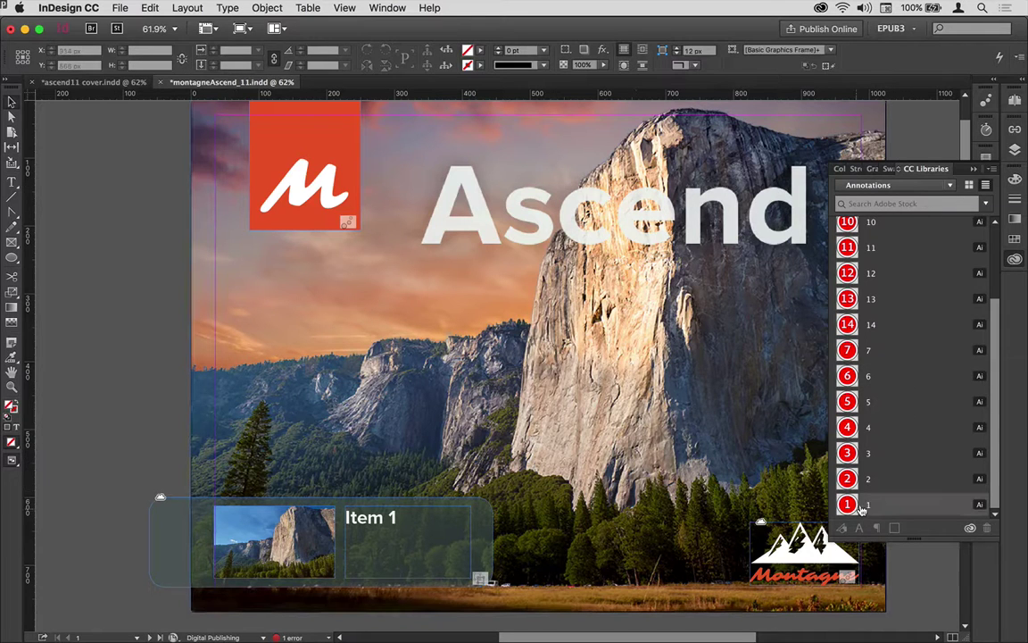
pyautogui.rightClick(889, 506)
pyautogui.click(901, 509)
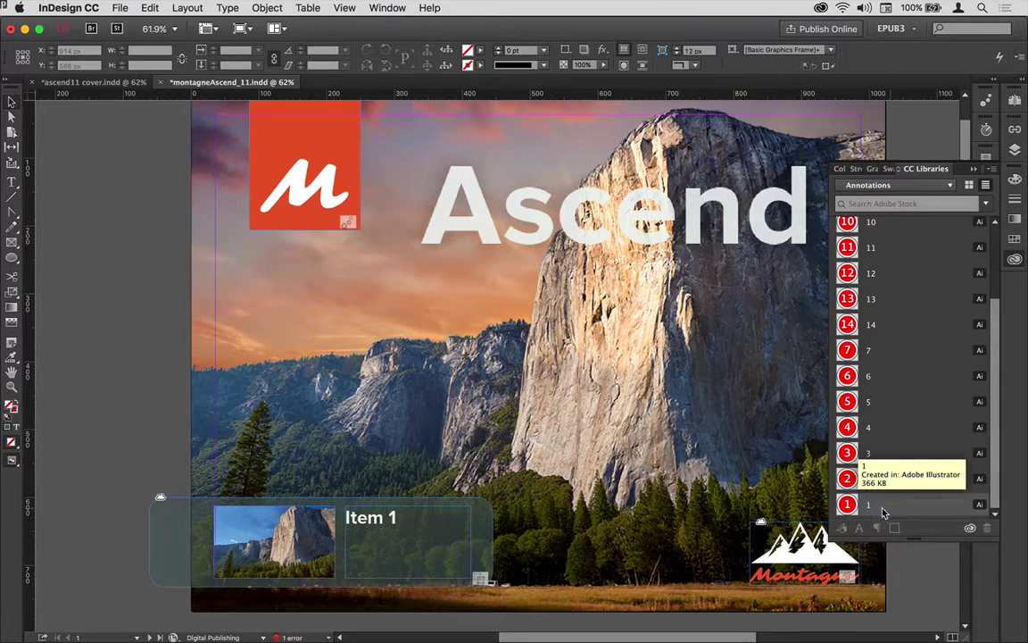
pyautogui.click(92, 378)
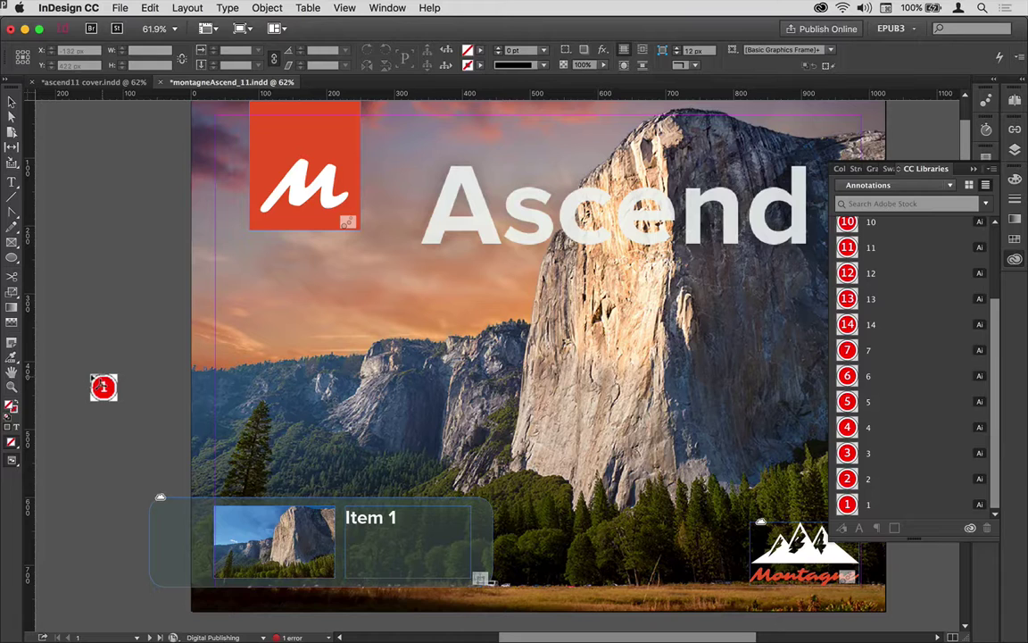
pyautogui.moveTo(103, 387); pyautogui.dragTo(110, 385)
pyautogui.click(87, 320)
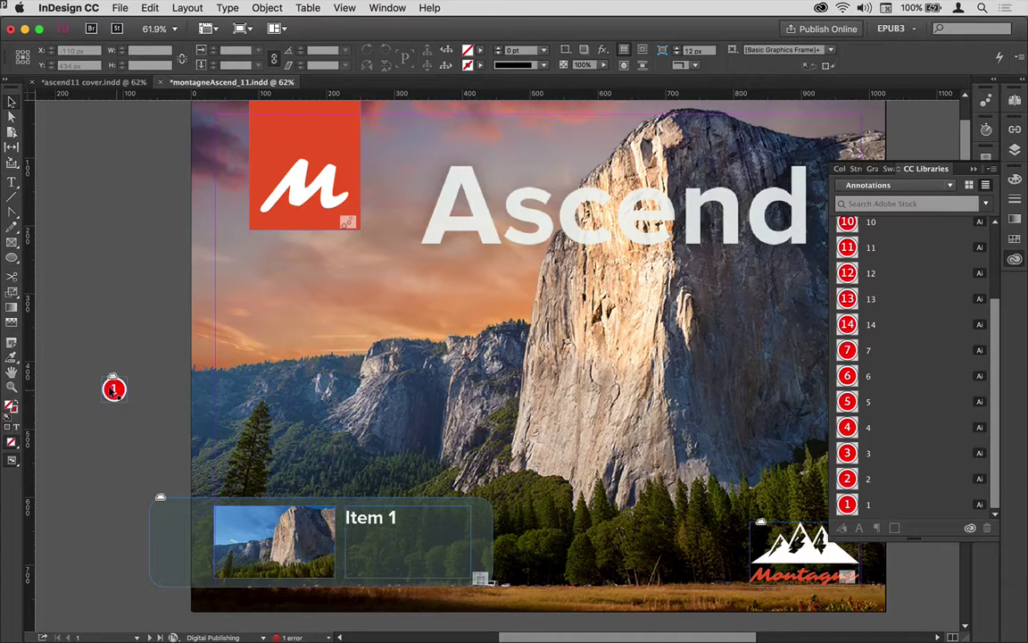
# Step: Duplicate marker 1 twice in a row and relink the copies to markers 2 and 3
pyautogui.moveTo(114, 388); pyautogui.dragTo(152, 389)
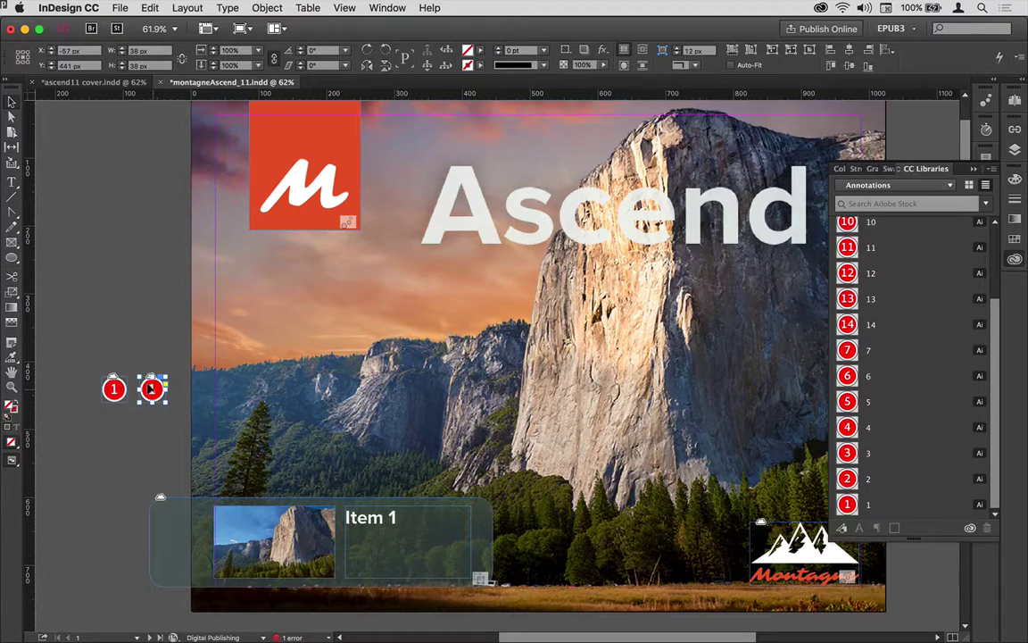
pyautogui.moveTo(152, 389); pyautogui.dragTo(190, 388)
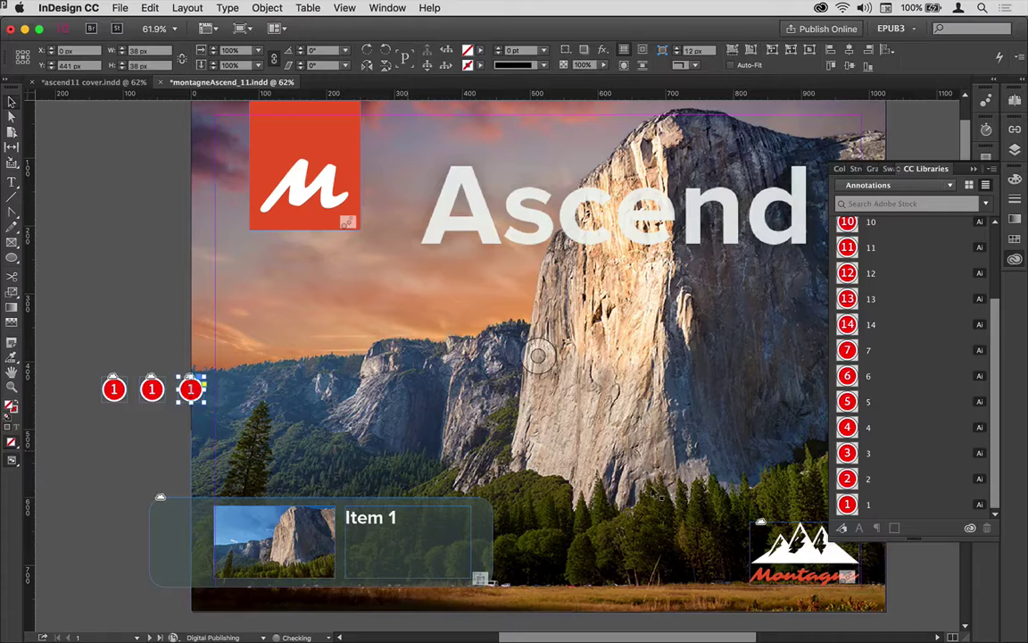
pyautogui.rightClick(881, 453)
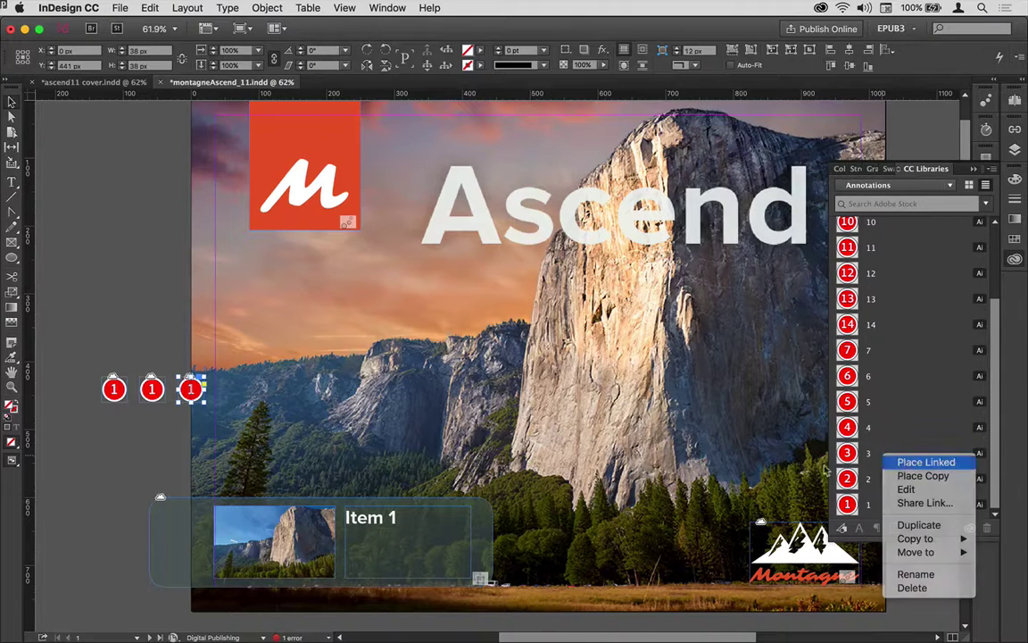
pyautogui.click(926, 461)
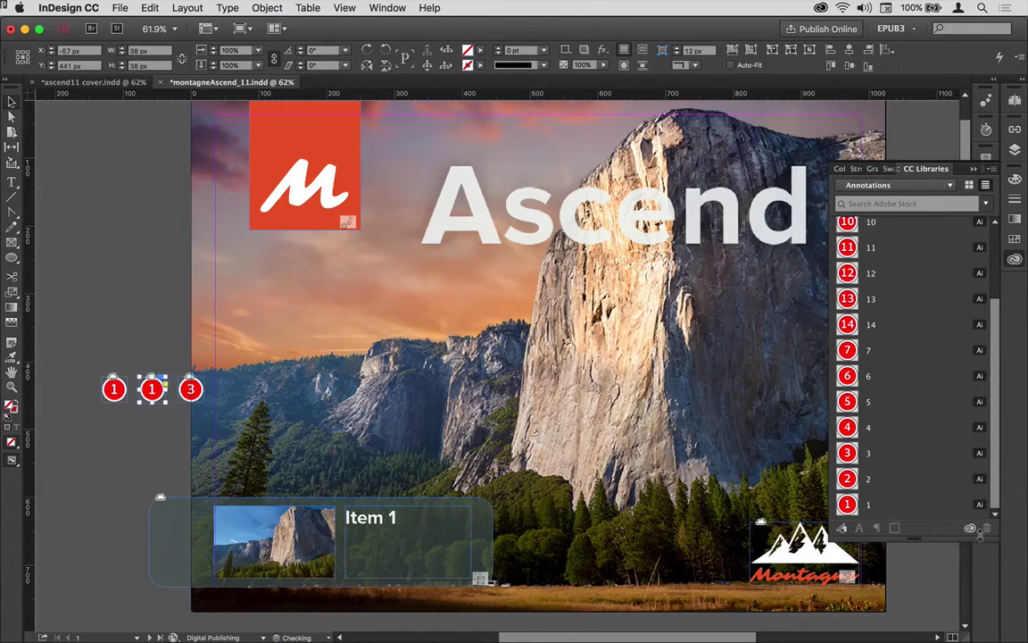
pyautogui.rightClick(892, 479)
pyautogui.click(928, 482)
pyautogui.moveTo(94, 345)
pyautogui.mouseDown()
pyautogui.moveTo(285, 471)
pyautogui.moveTo(419, 522)
pyautogui.moveTo(407, 531)
pyautogui.moveTo(423, 572)
pyautogui.mouseUp()
# Step: Give button 1 a Go To State action targeting Multi-state 2, State 1
pyautogui.click(84, 342)
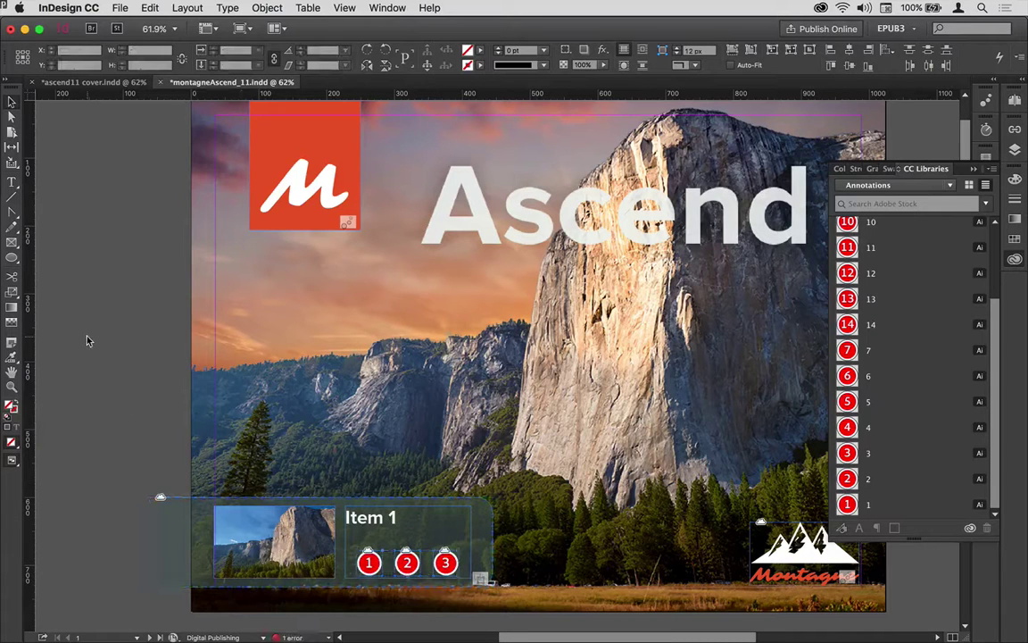
pyautogui.click(369, 564)
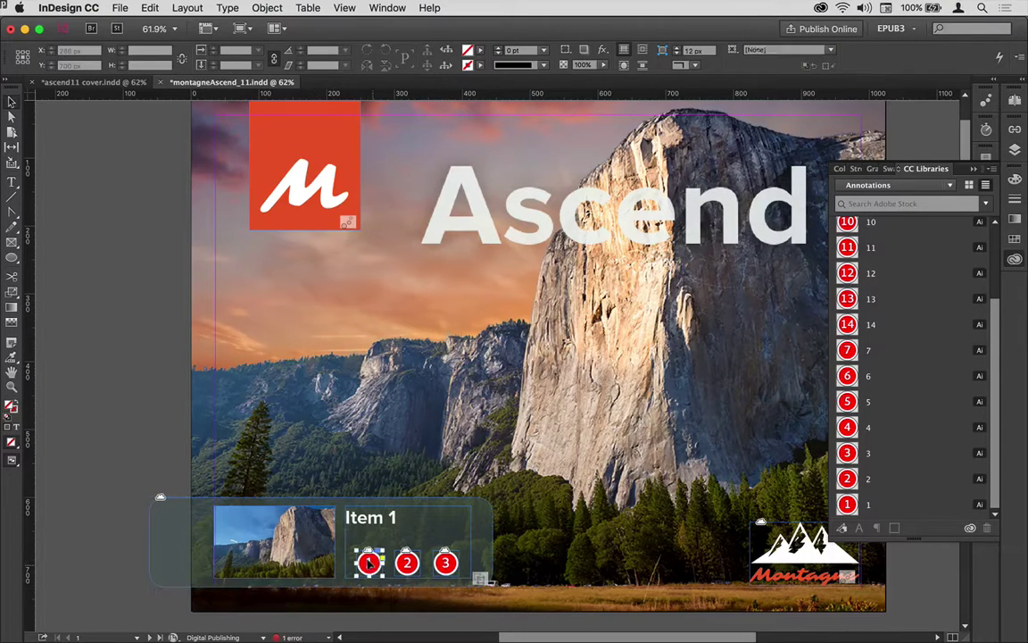
pyautogui.click(1014, 259)
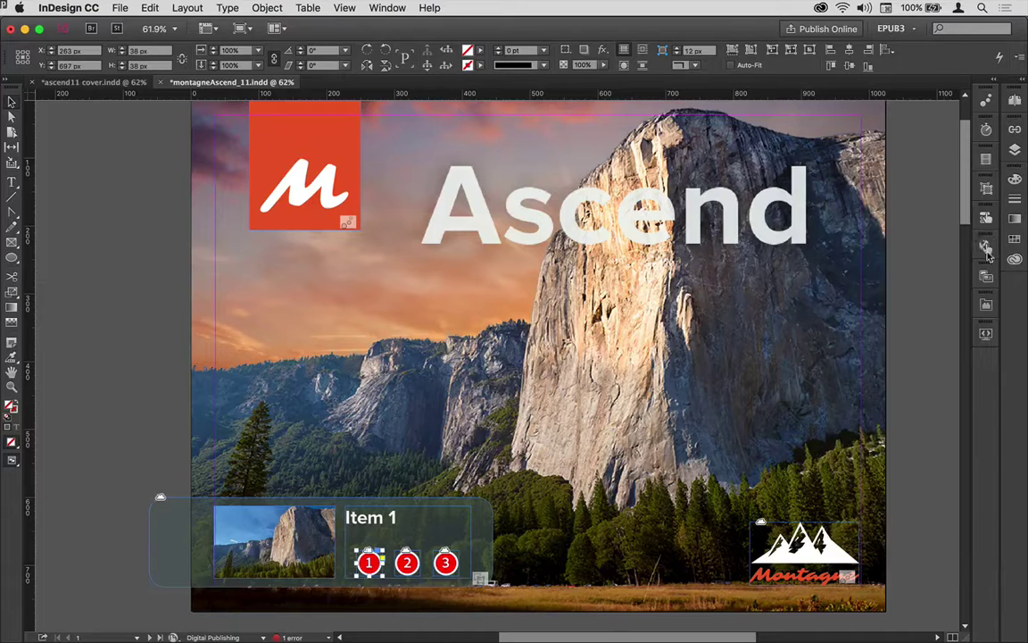
pyautogui.click(986, 220)
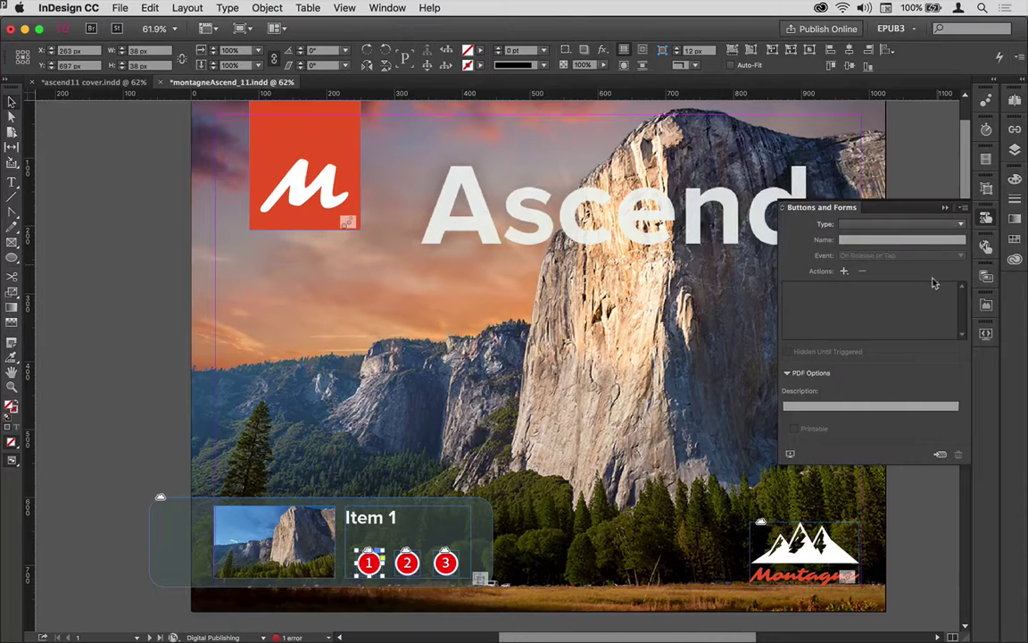
pyautogui.click(845, 271)
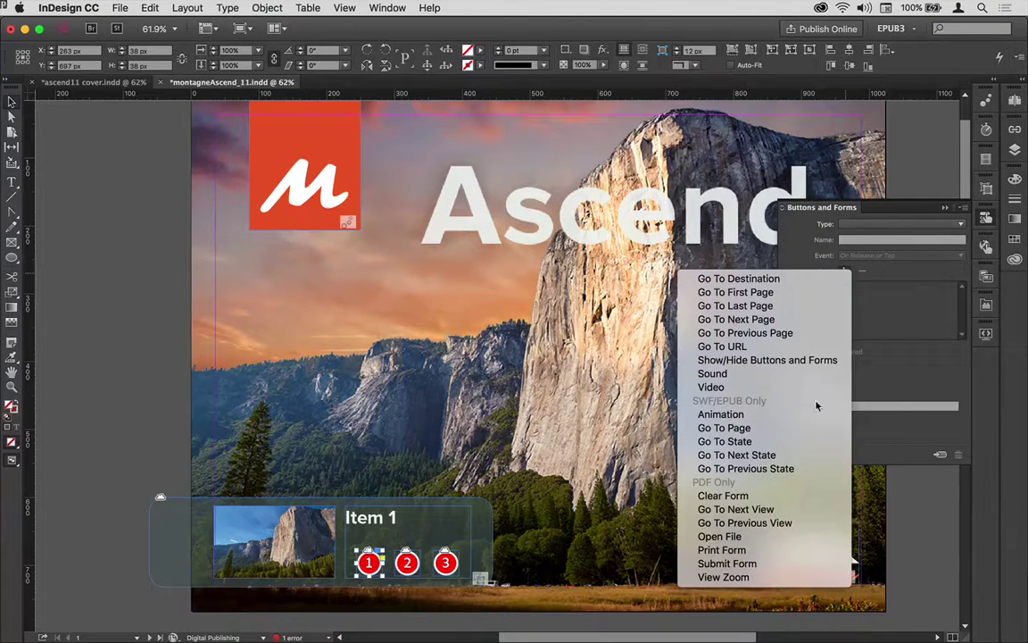
pyautogui.click(794, 441)
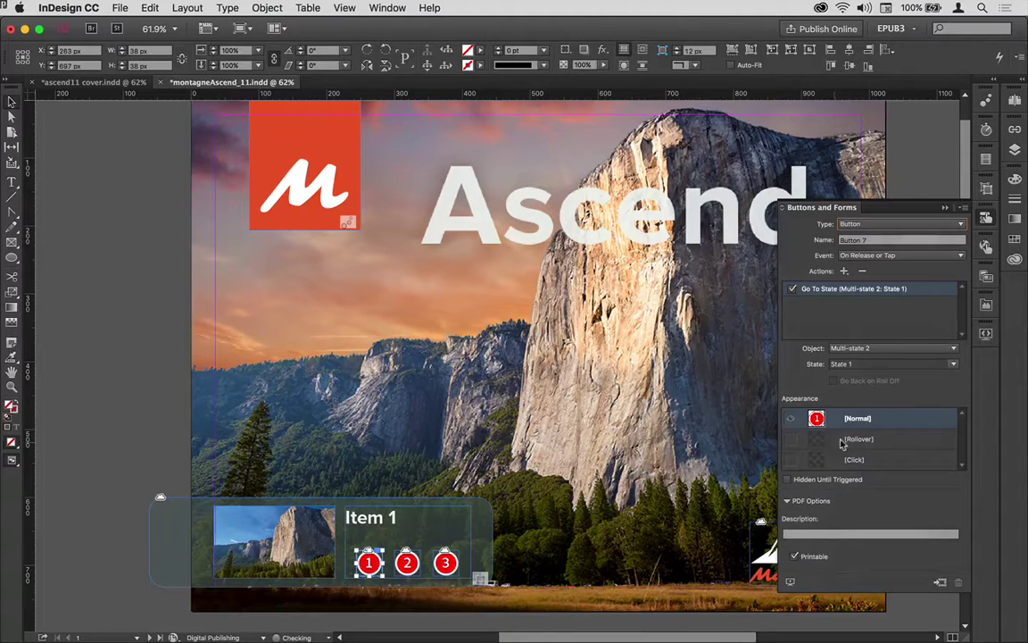
pyautogui.click(921, 349)
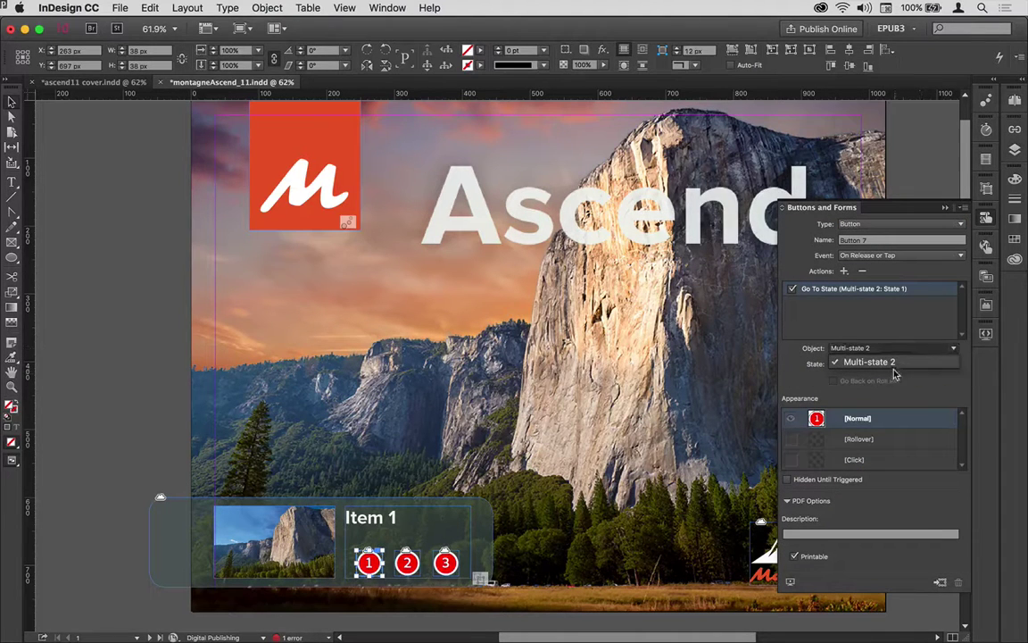
pyautogui.click(892, 363)
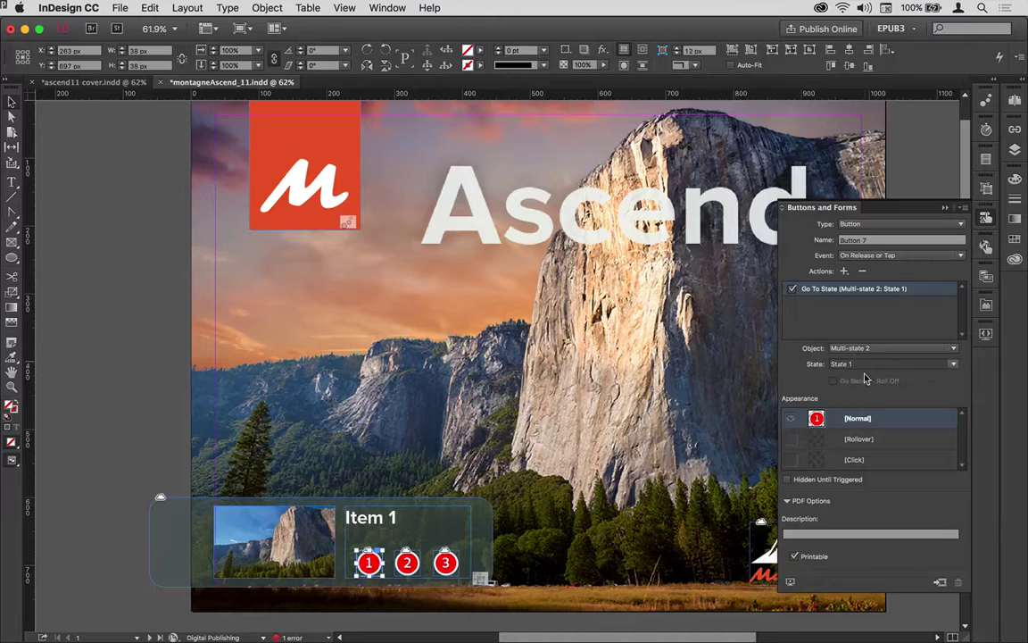
pyautogui.click(952, 363)
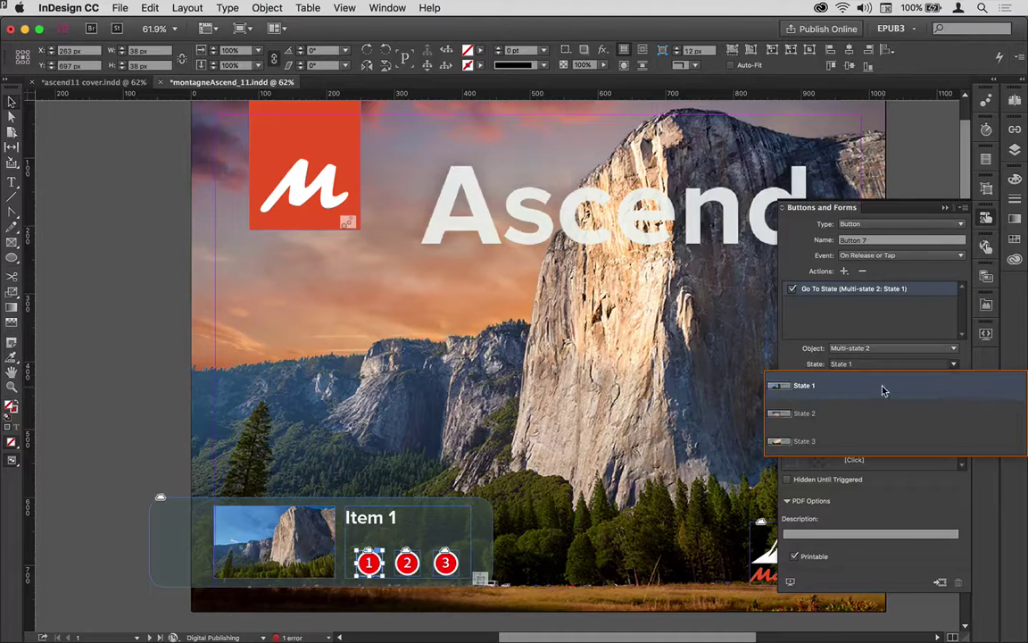
pyautogui.click(893, 385)
# Step: Give button 2 a Go To State action showing State 2 of the card
pyautogui.click(407, 562)
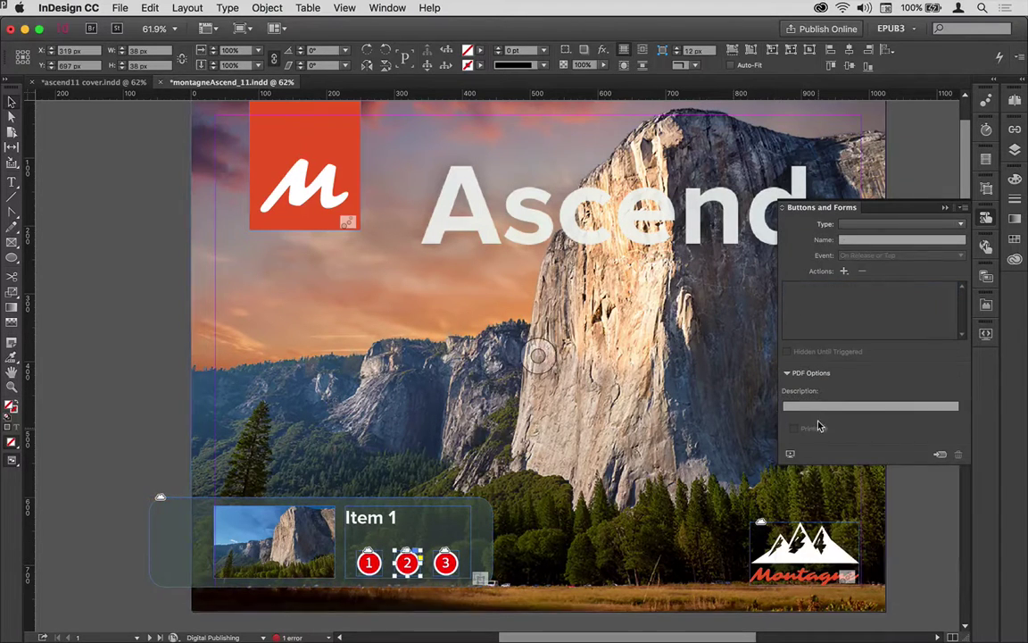
pyautogui.click(843, 271)
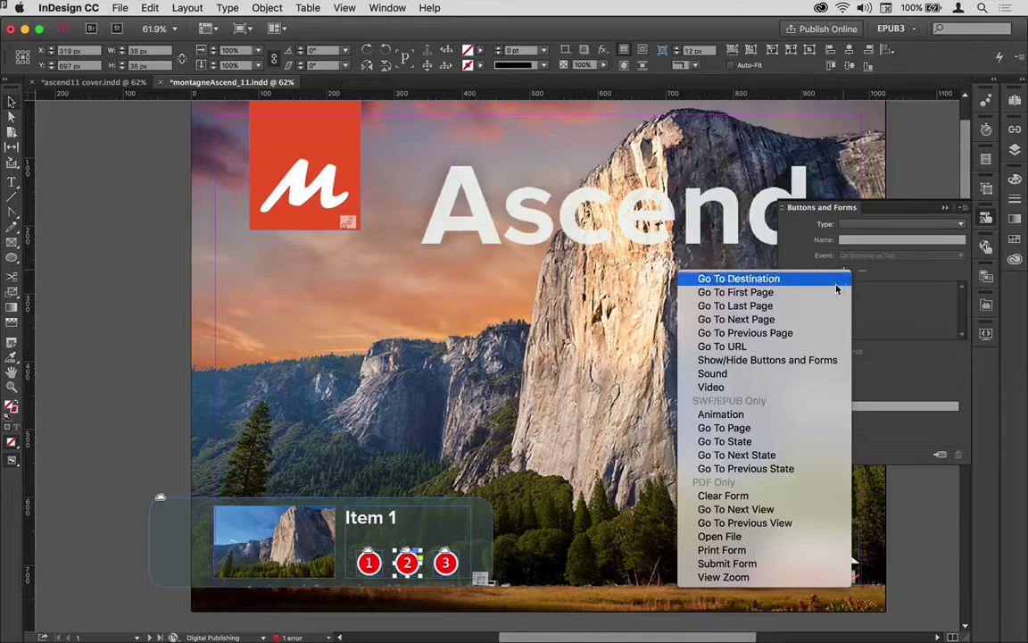
pyautogui.click(802, 442)
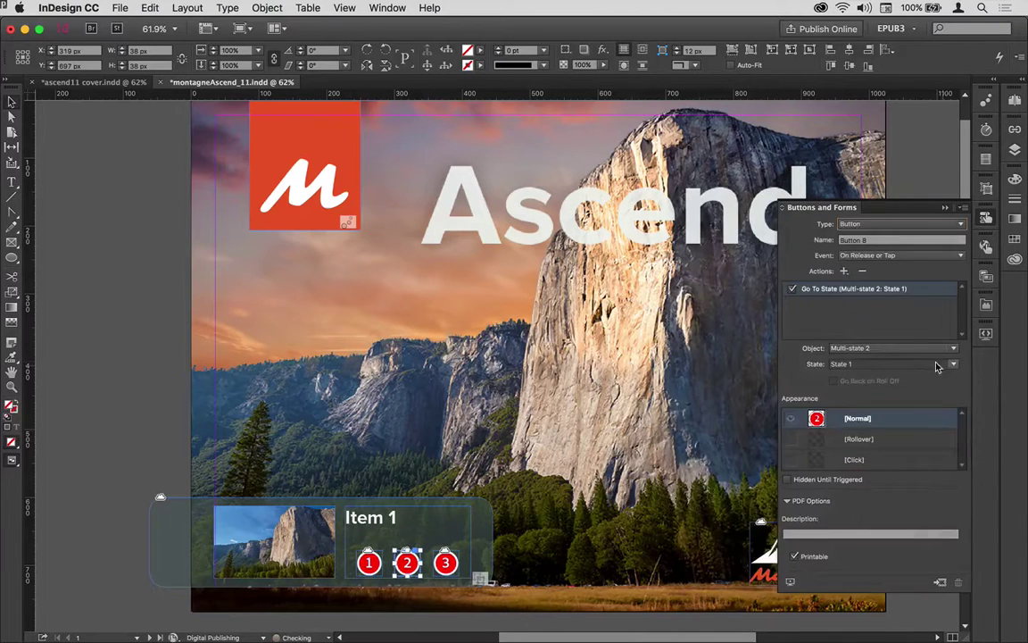
pyautogui.click(933, 364)
pyautogui.click(892, 414)
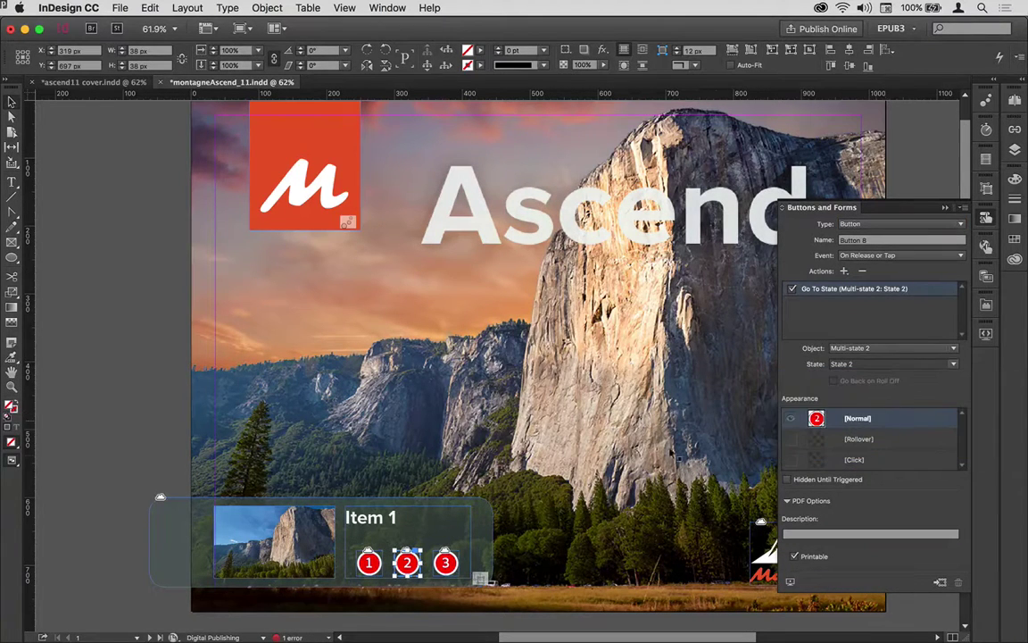
# Step: Make button 3 show State 3, then open the EPUB Interactivity Preview
pyautogui.click(444, 562)
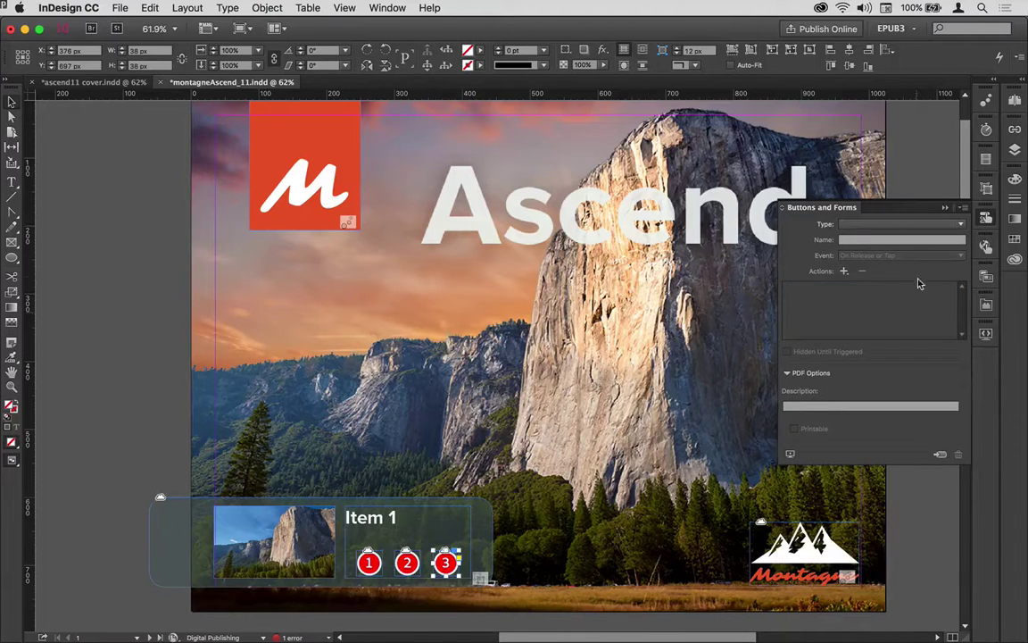
pyautogui.click(843, 271)
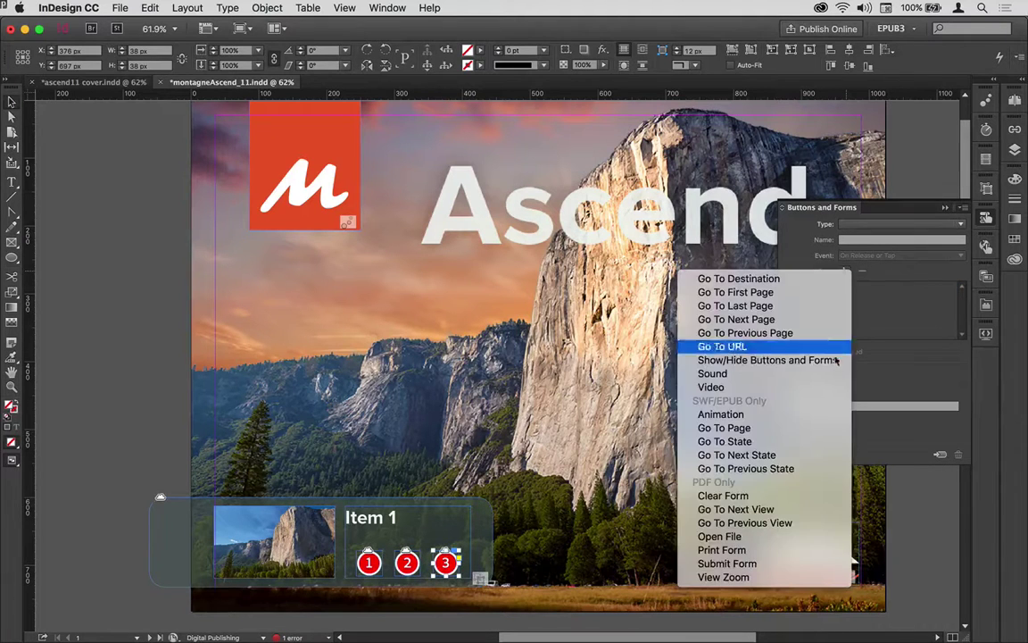
pyautogui.click(768, 441)
pyautogui.click(928, 366)
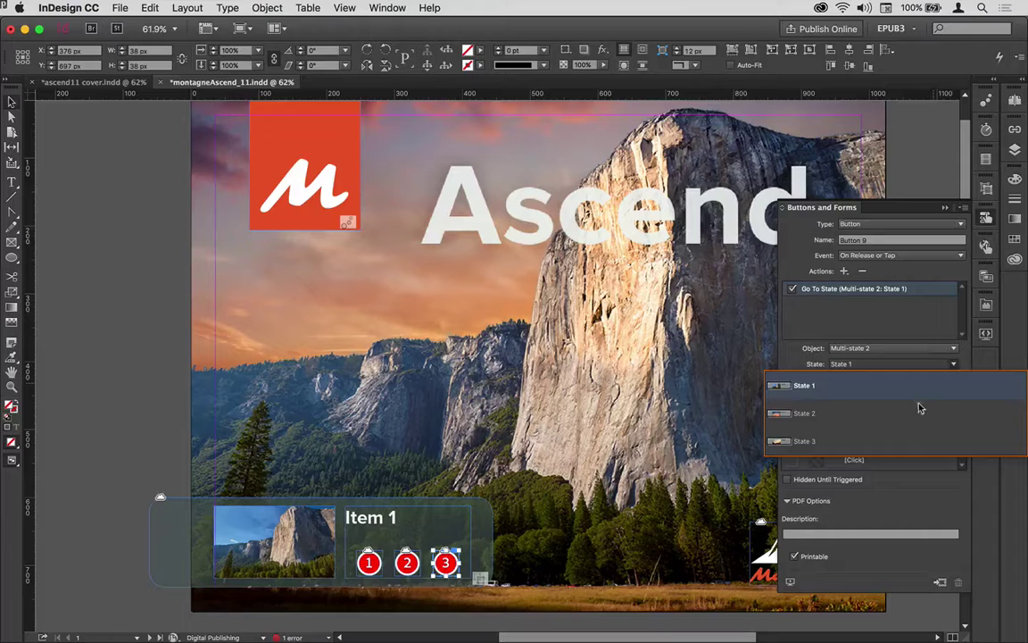
pyautogui.click(885, 441)
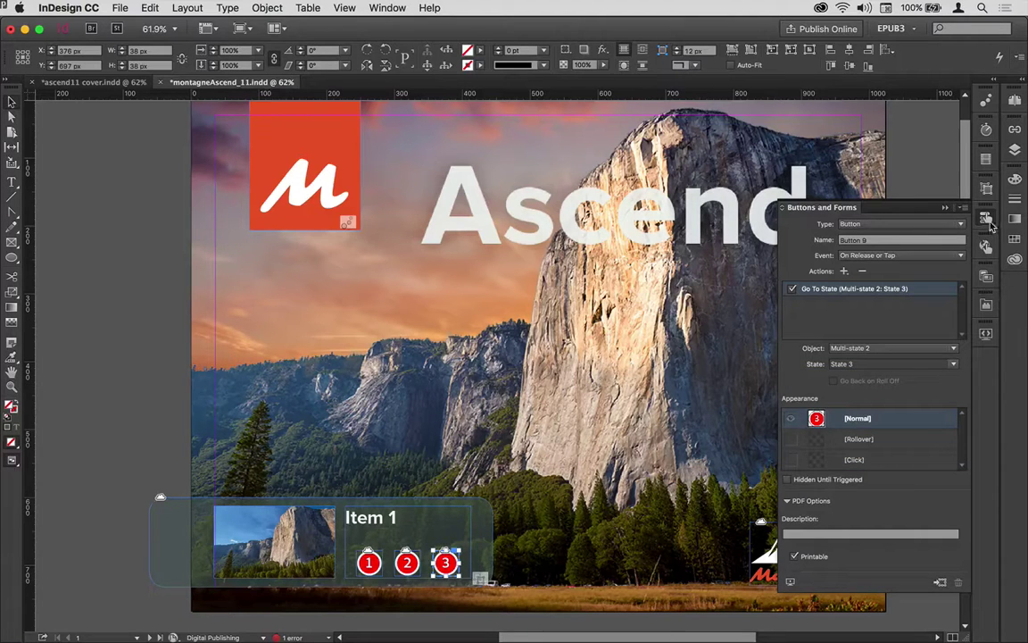
pyautogui.click(889, 204)
pyautogui.click(538, 355)
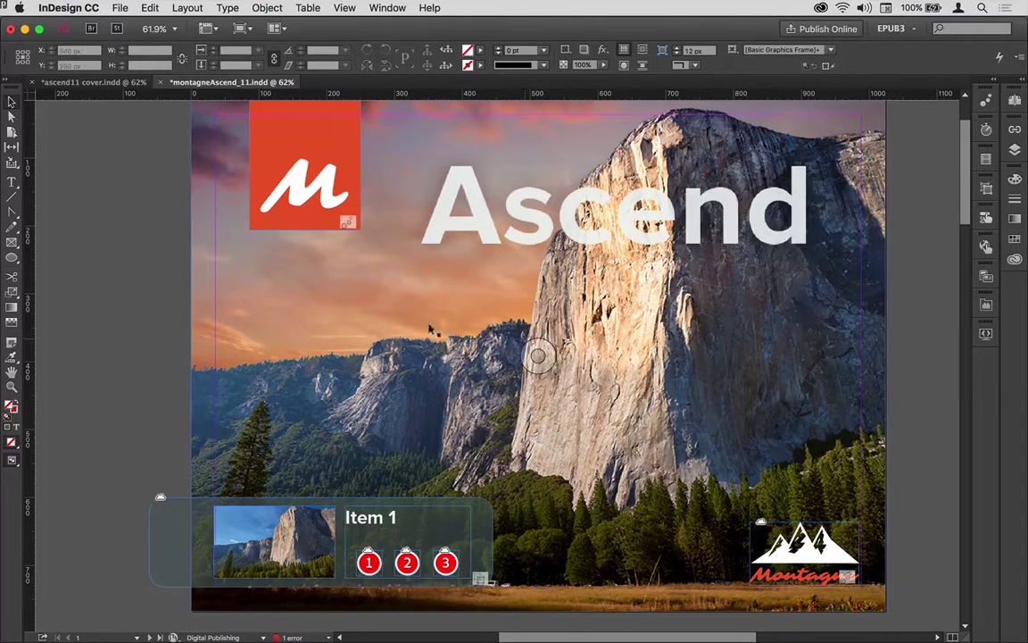
pyautogui.click(984, 336)
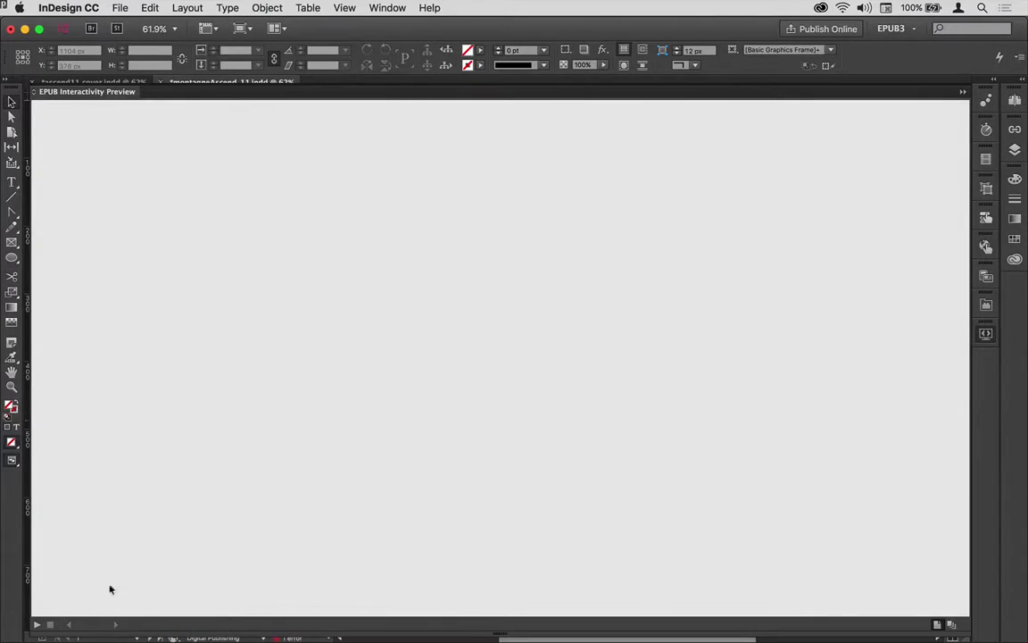
# Step: Play the Ascend cover in the EPUB Interactivity Preview to test the numbered buttons
pyautogui.click(34, 624)
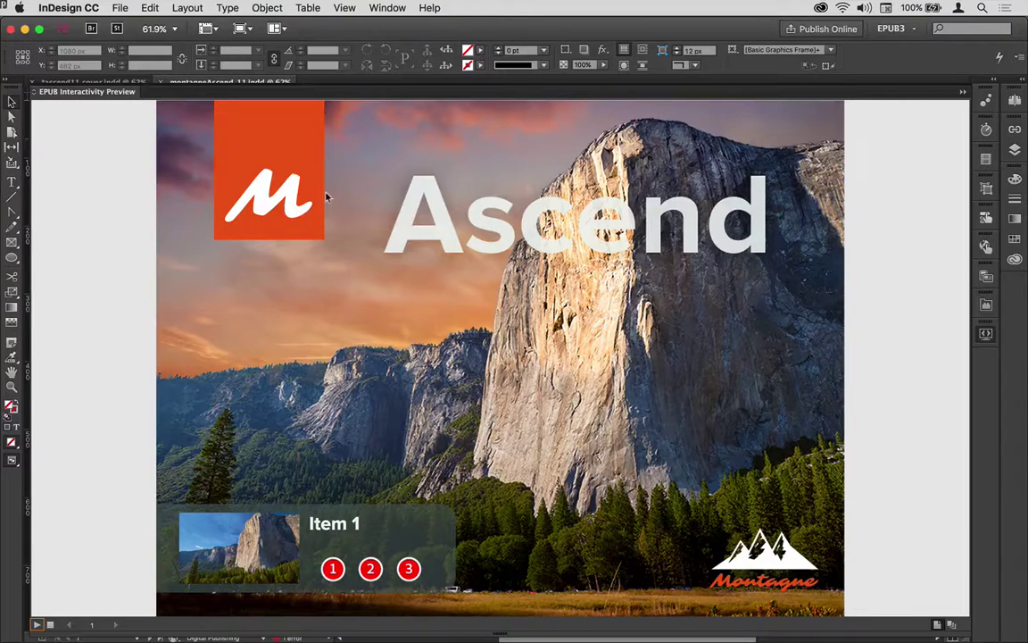
# Step: Raise the Montagne White Orange.ai logo's page-load delay to 2 seconds in Timing
pyautogui.click(962, 92)
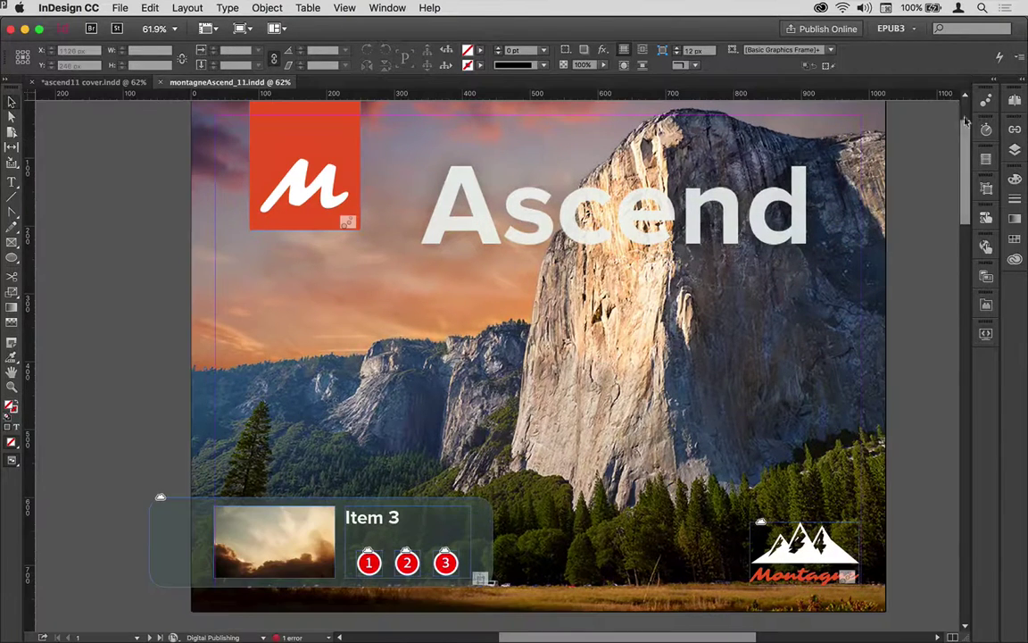
pyautogui.click(986, 129)
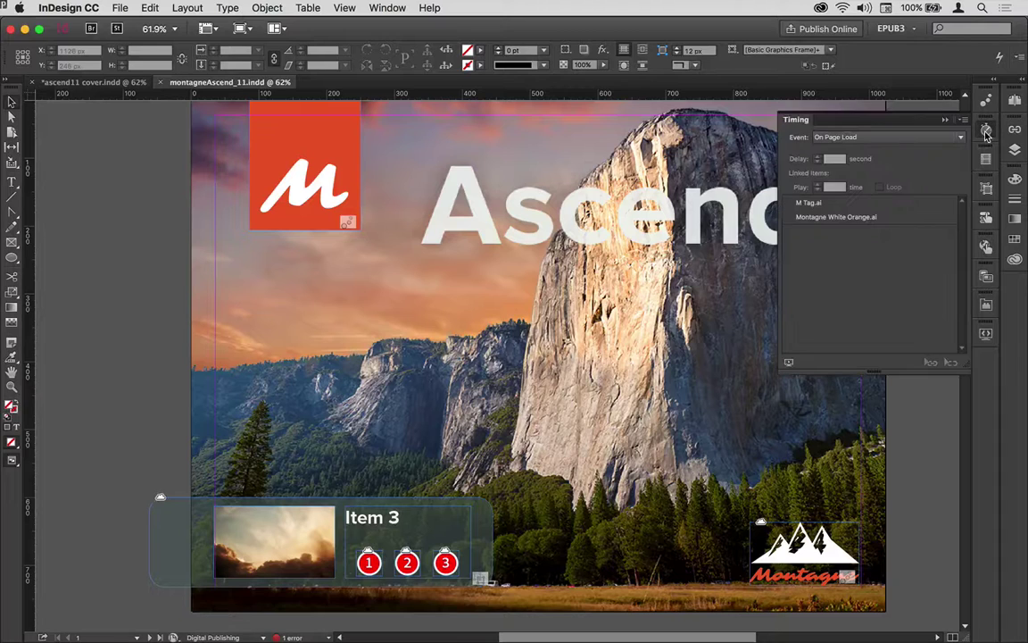
pyautogui.click(843, 218)
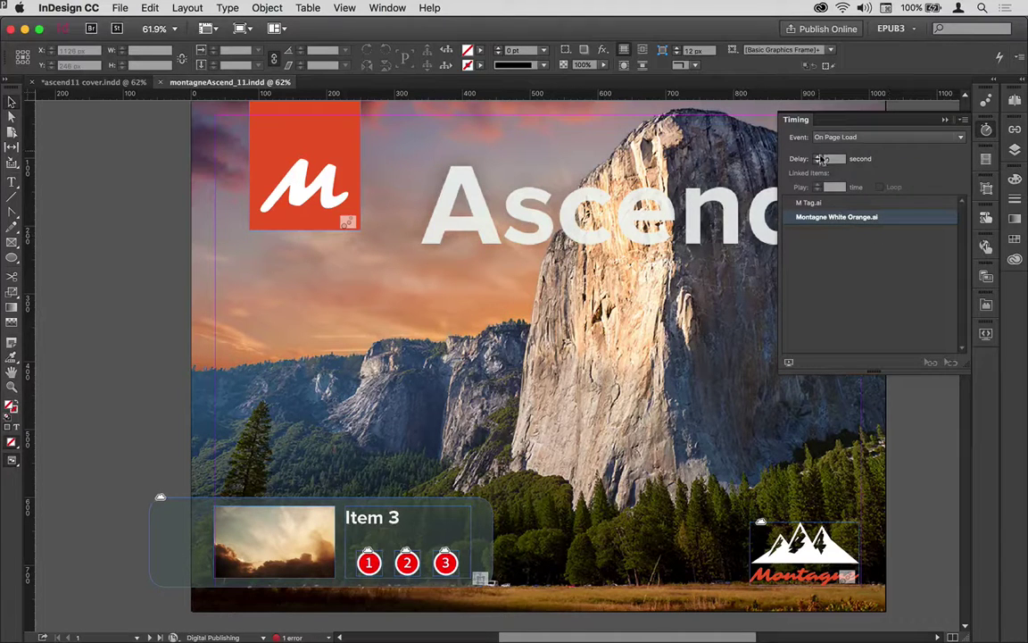
pyautogui.click(817, 158)
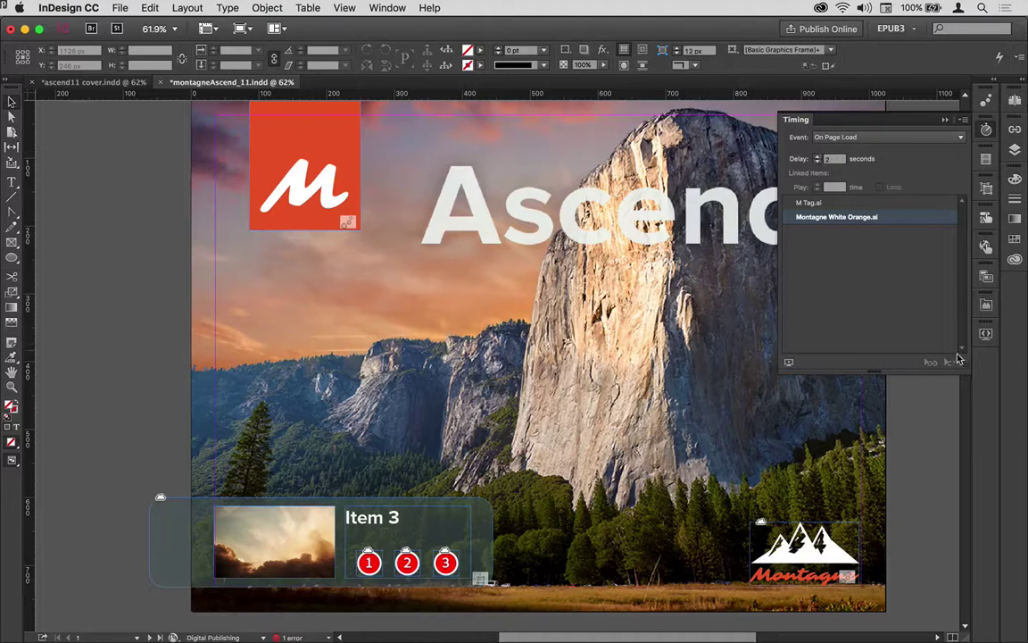
pyautogui.click(986, 130)
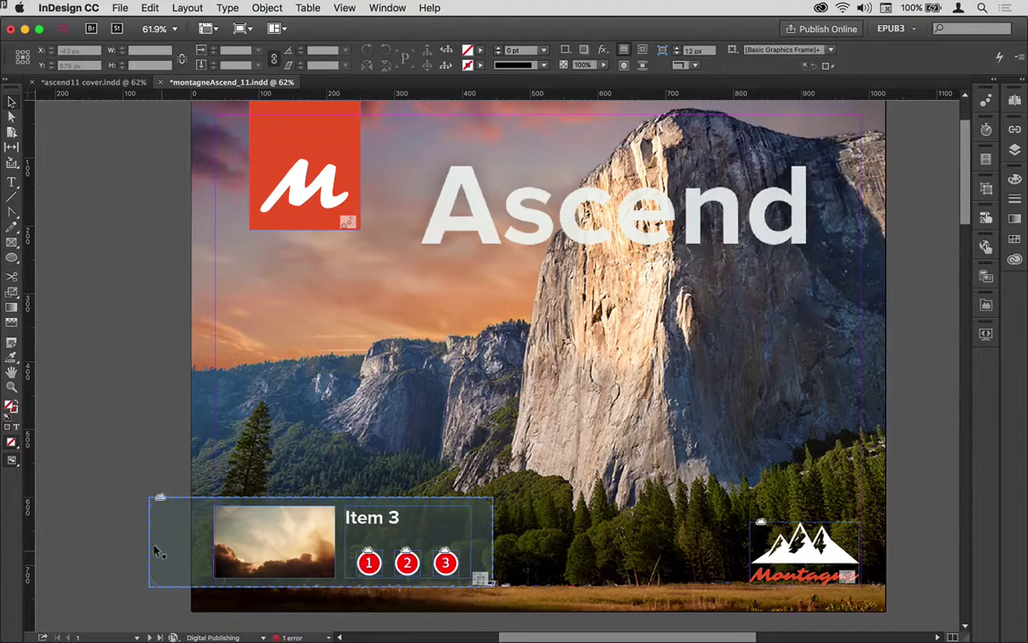
# Step: Check the Item 3 card group's states in the Object States panel
pyautogui.click(207, 507)
pyautogui.click(987, 189)
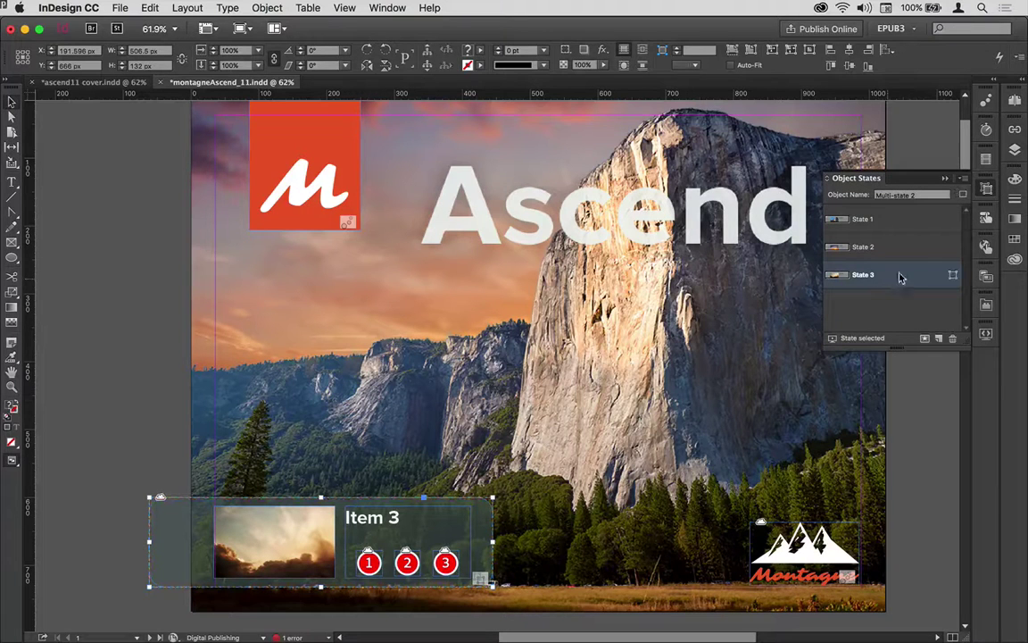
pyautogui.click(986, 189)
# Step: Reopen the EPUB Interactivity Preview and play the page again
pyautogui.click(929, 351)
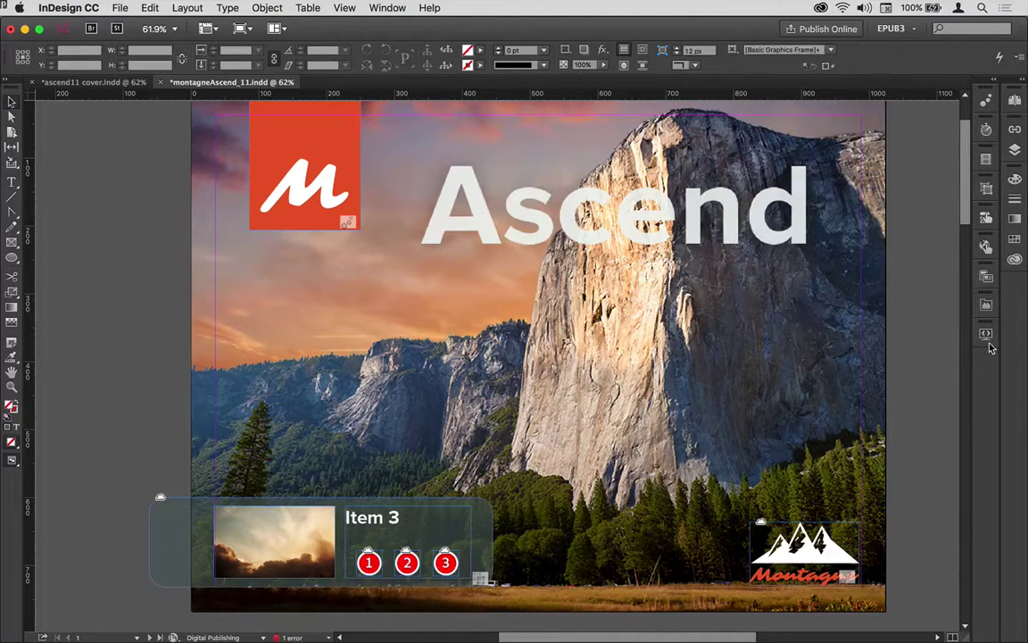
pyautogui.press('shift+super+Return')
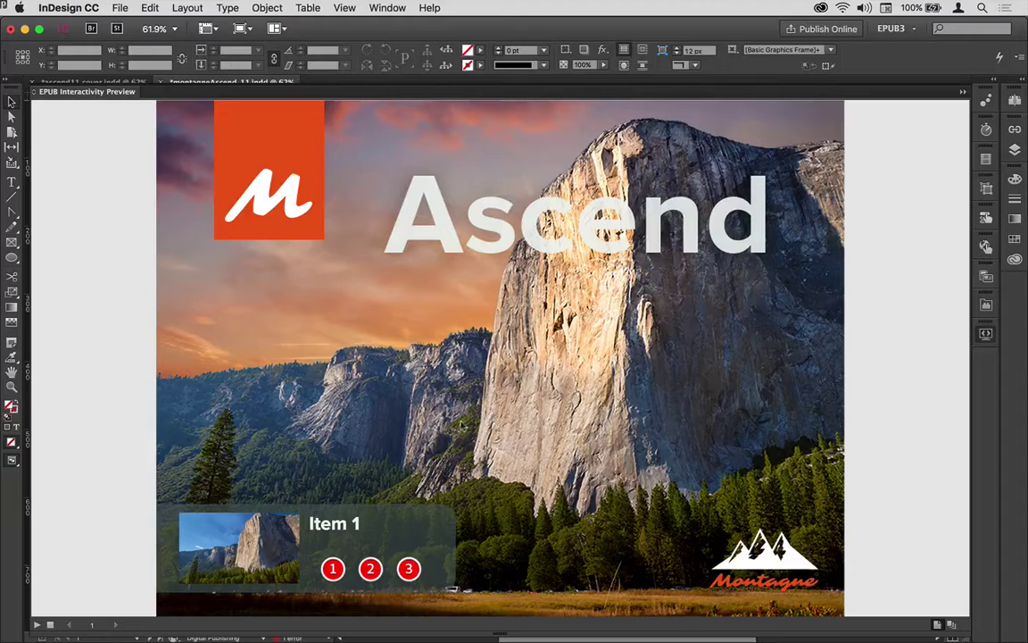
pyautogui.click(37, 624)
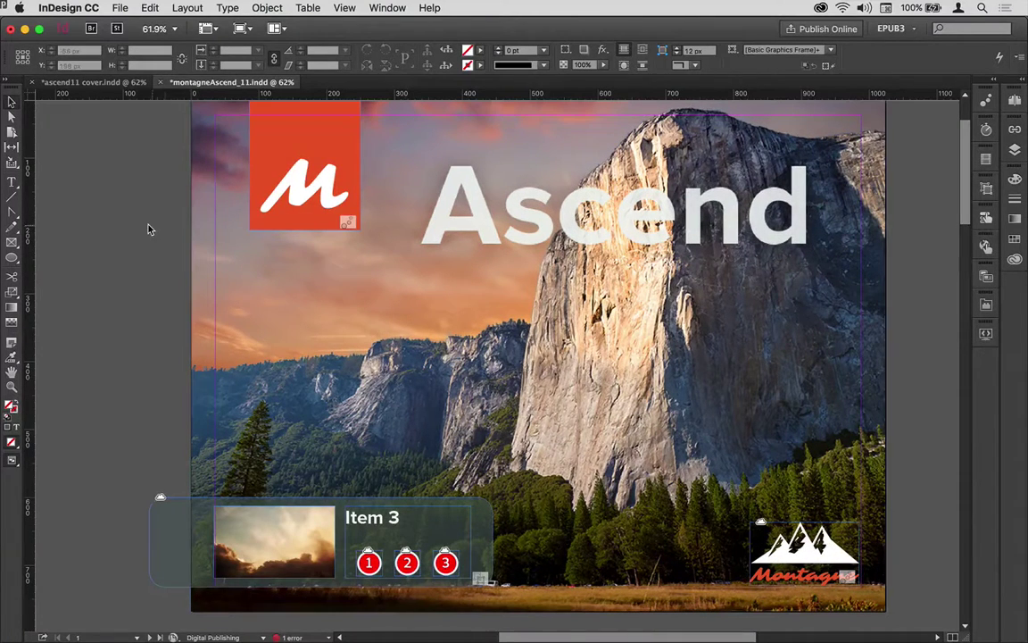
# Step: Page forward through pages 2 to 4, then back to the cover on page 1
pyautogui.hotkey('shift', 'pagedown')
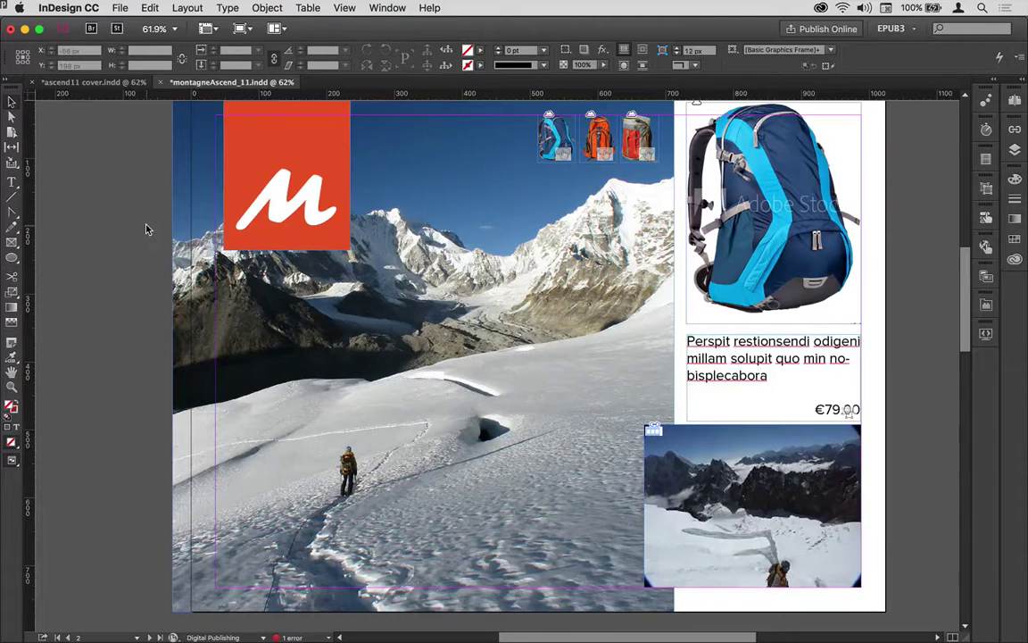
pyautogui.hotkey('shift', 'pagedown')
pyautogui.hotkey('shift', 'pagedown')
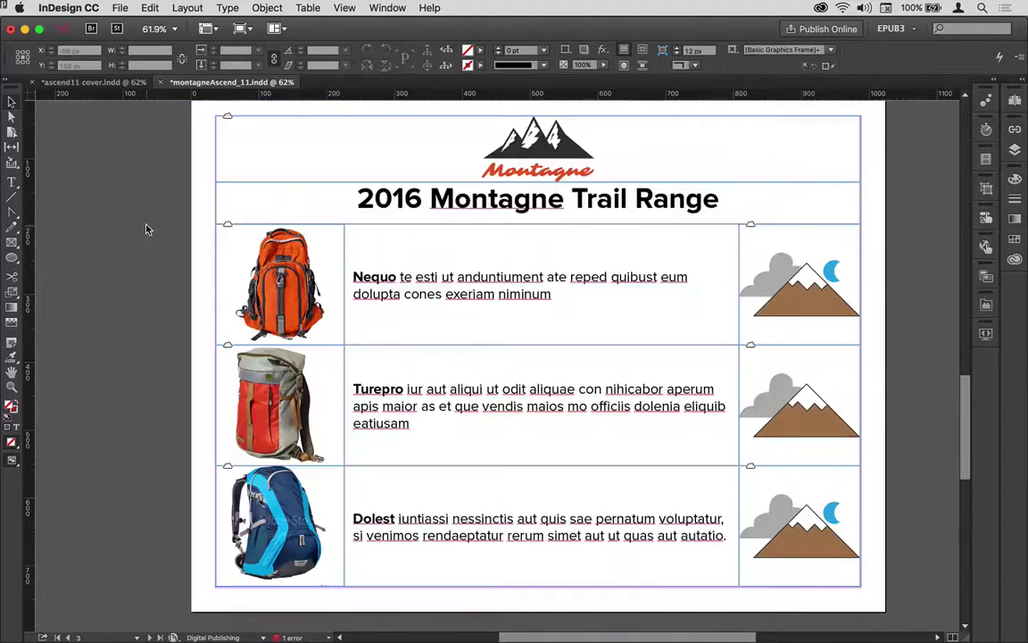
pyautogui.hotkey('shift', 'pageup')
pyautogui.hotkey('shift', 'pageup')
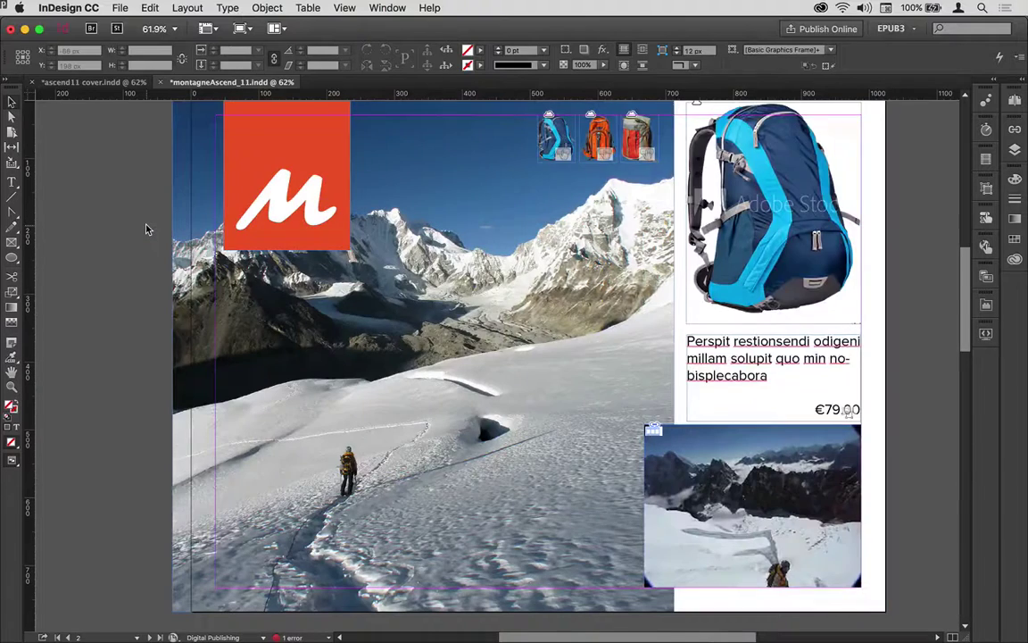
pyautogui.hotkey('shift', 'pageup')
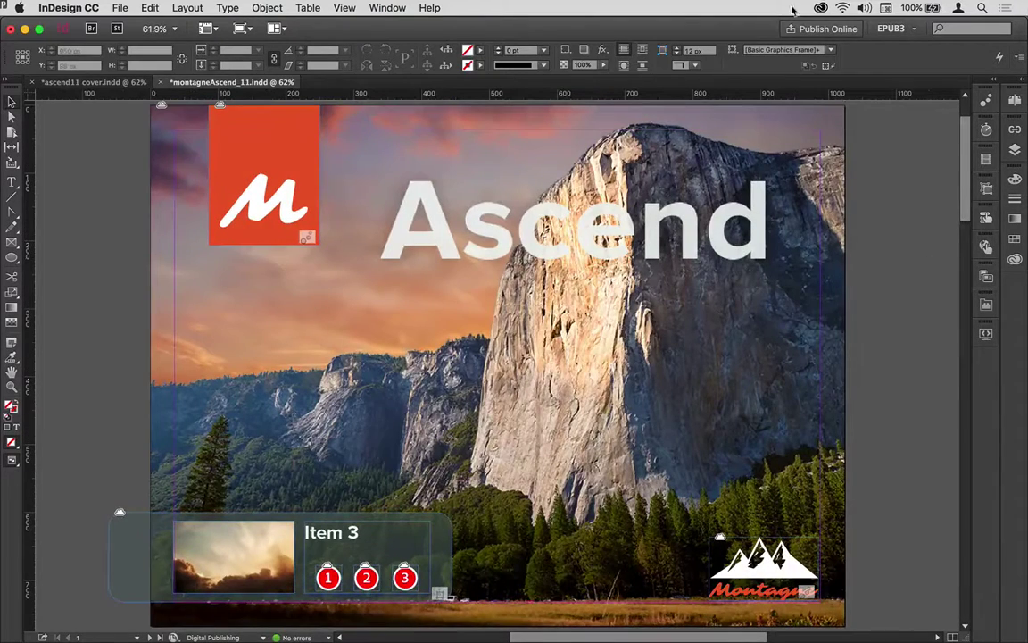
# Step: Keep title montagneAscend_11, insert 'Sneak Peek' before 'version' in the description, and publish
pyautogui.click(815, 29)
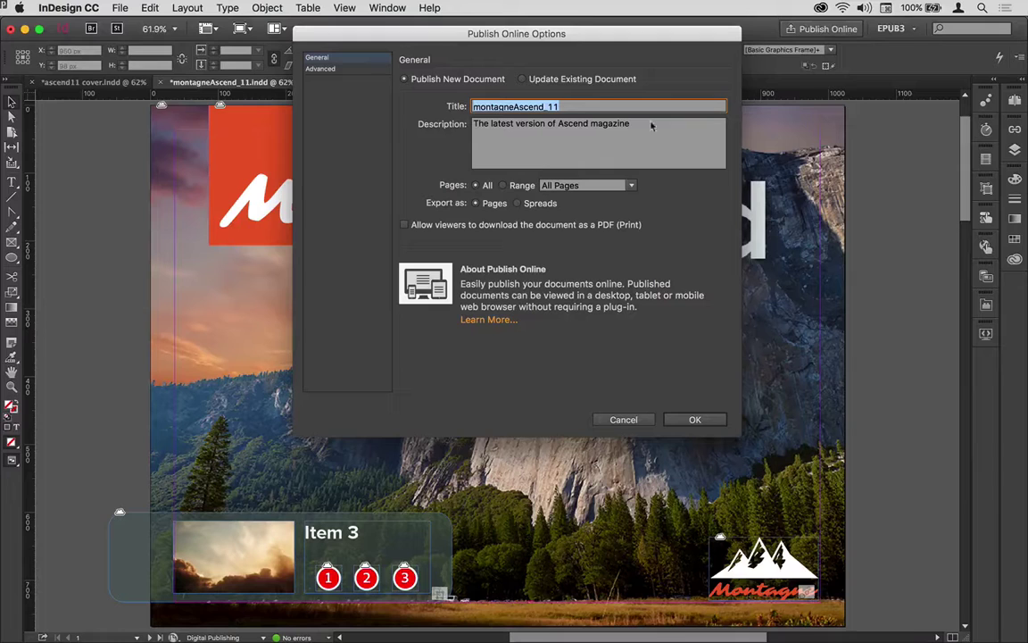
pyautogui.click(576, 106)
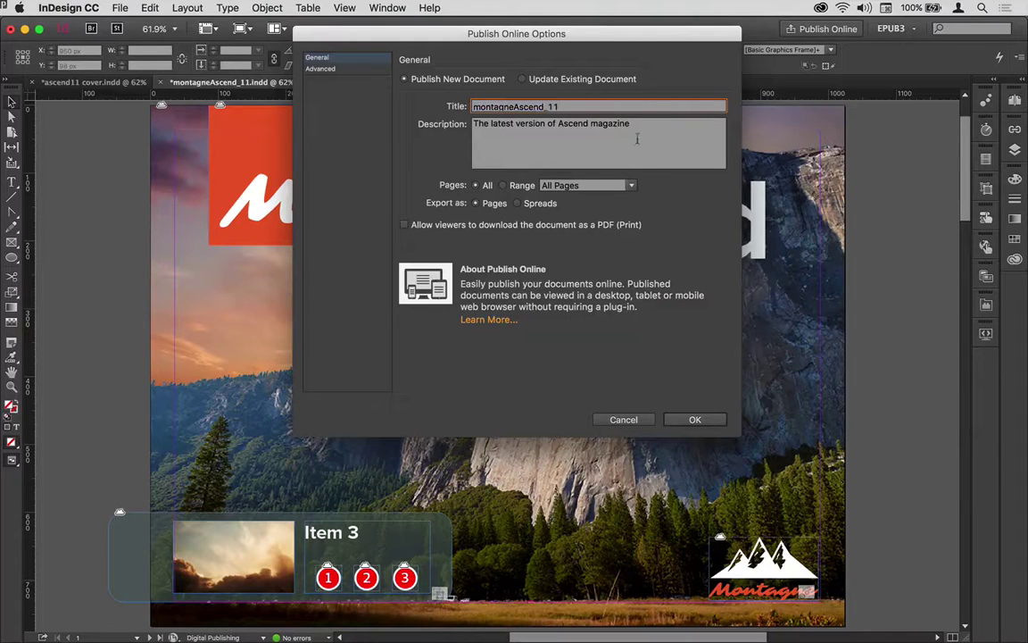
pyautogui.press('Tab')
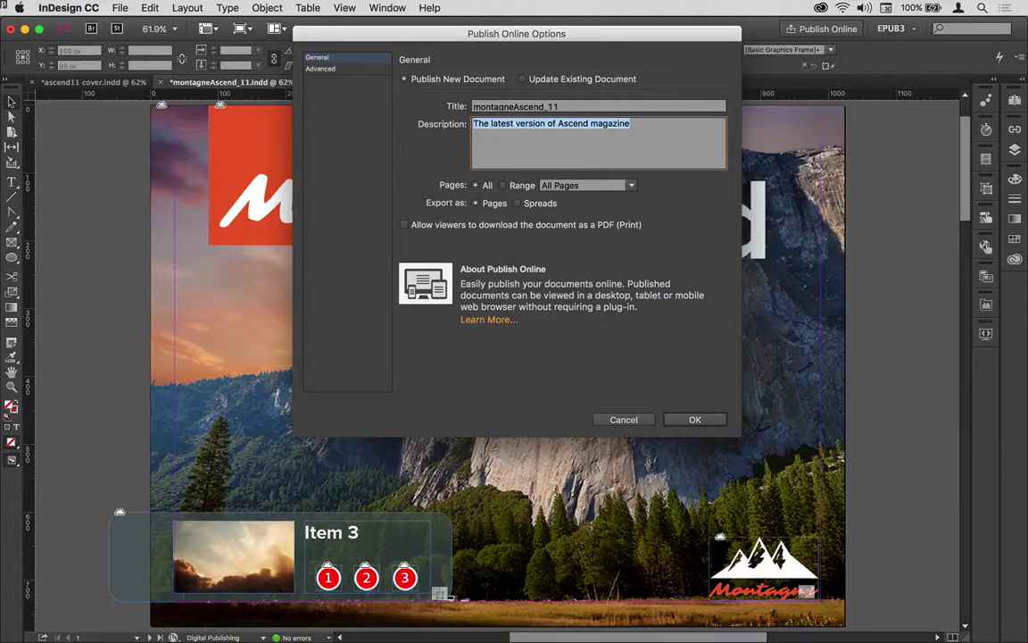
pyautogui.click(516, 125)
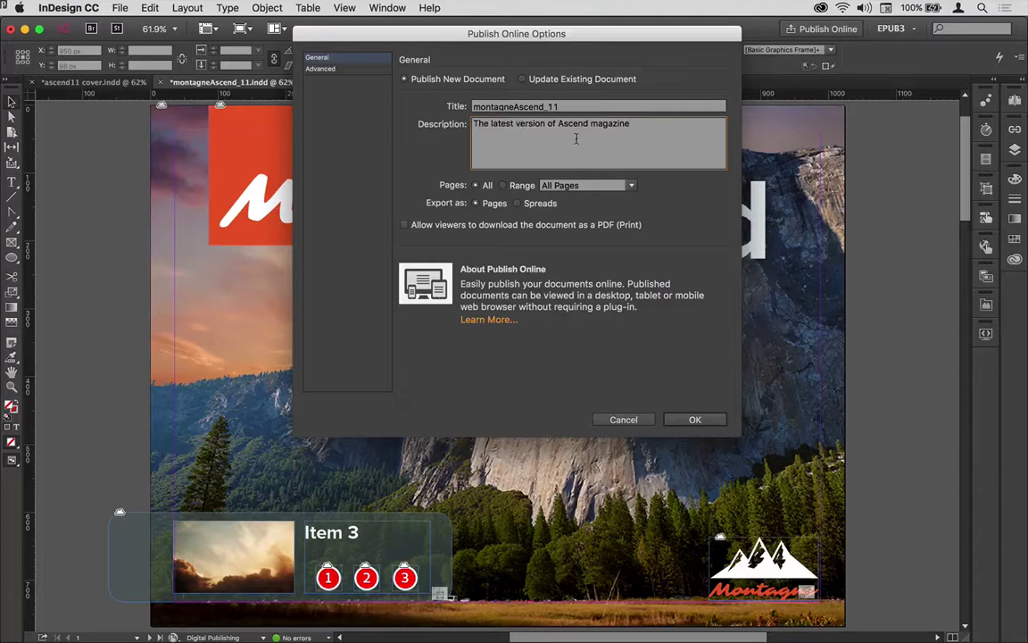
pyautogui.write('Sneak P')
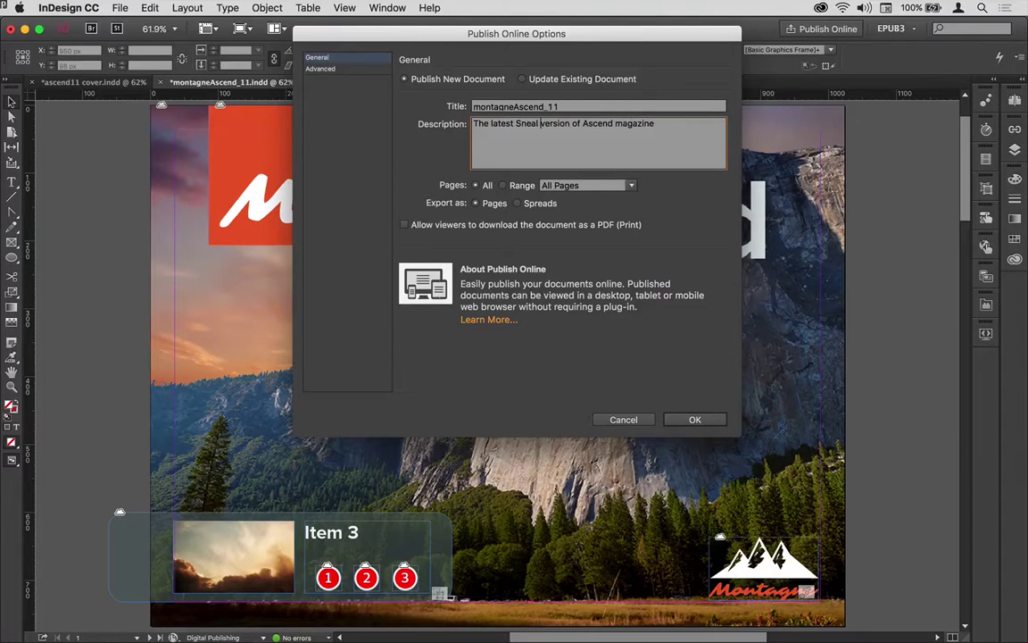
pyautogui.write('eek')
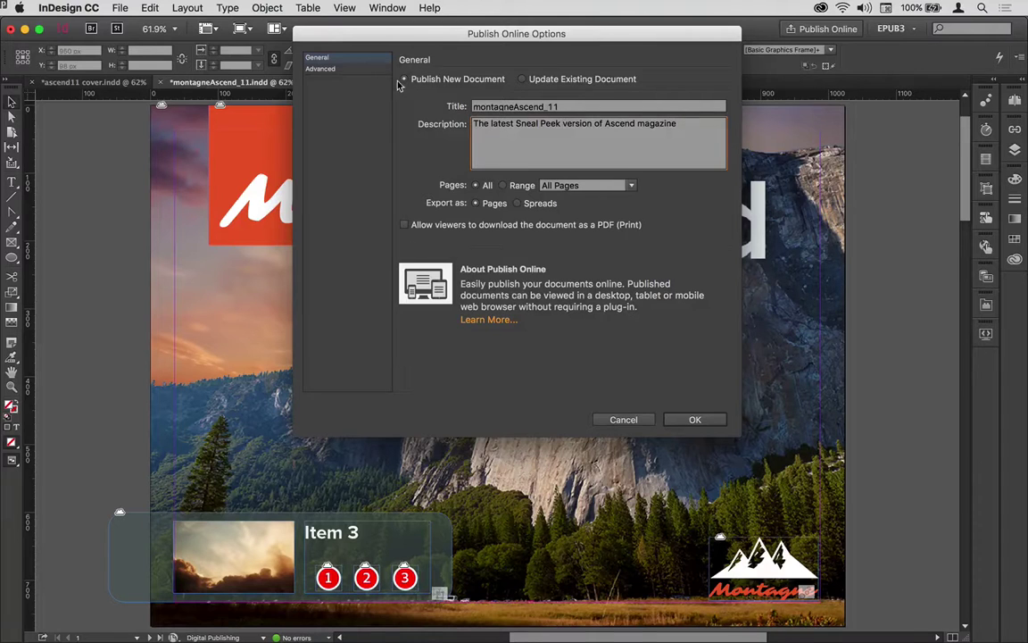
pyautogui.click(321, 69)
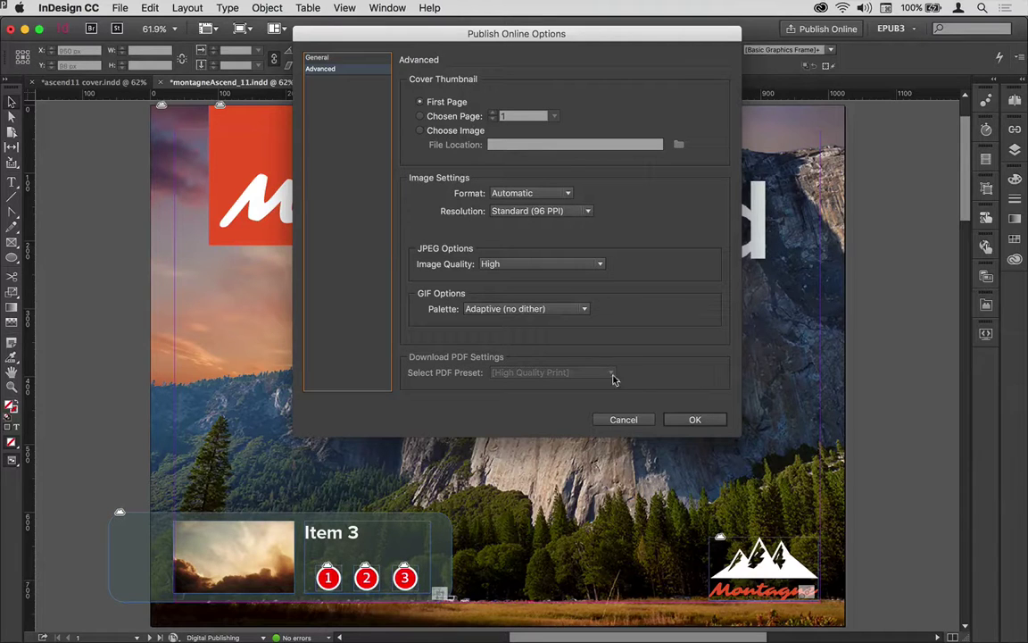
pyautogui.click(694, 422)
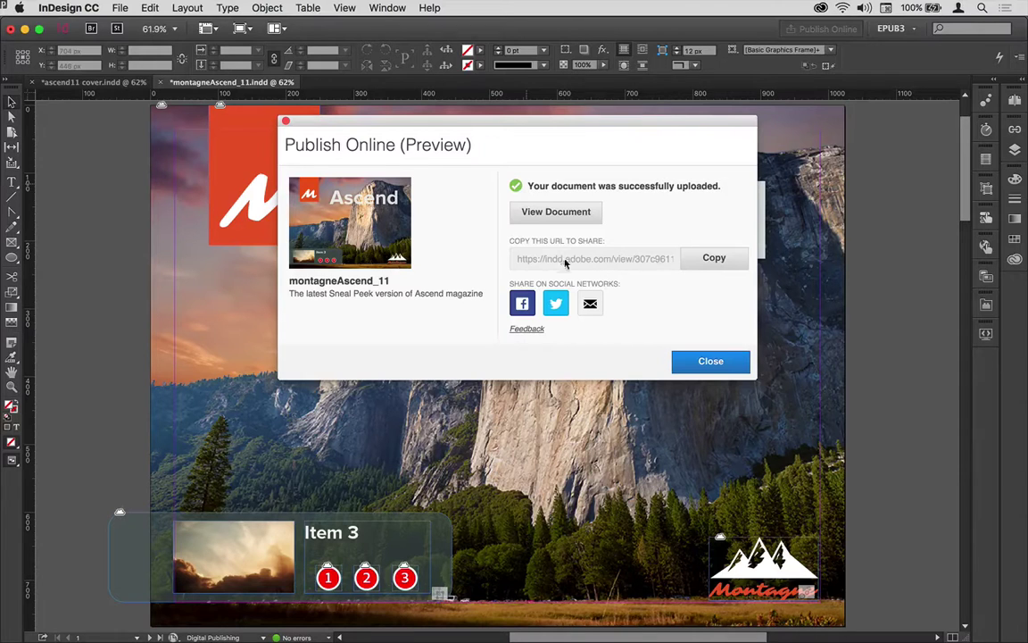
# Step: Copy the published document's share URL and close the Publish Online confirmation
pyautogui.click(701, 260)
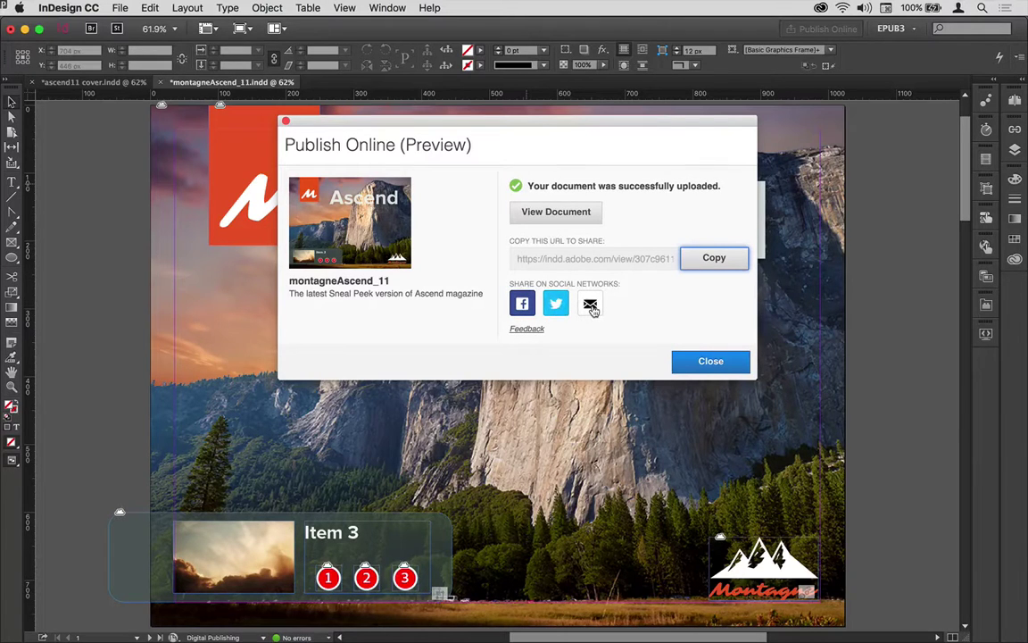
pyautogui.click(709, 363)
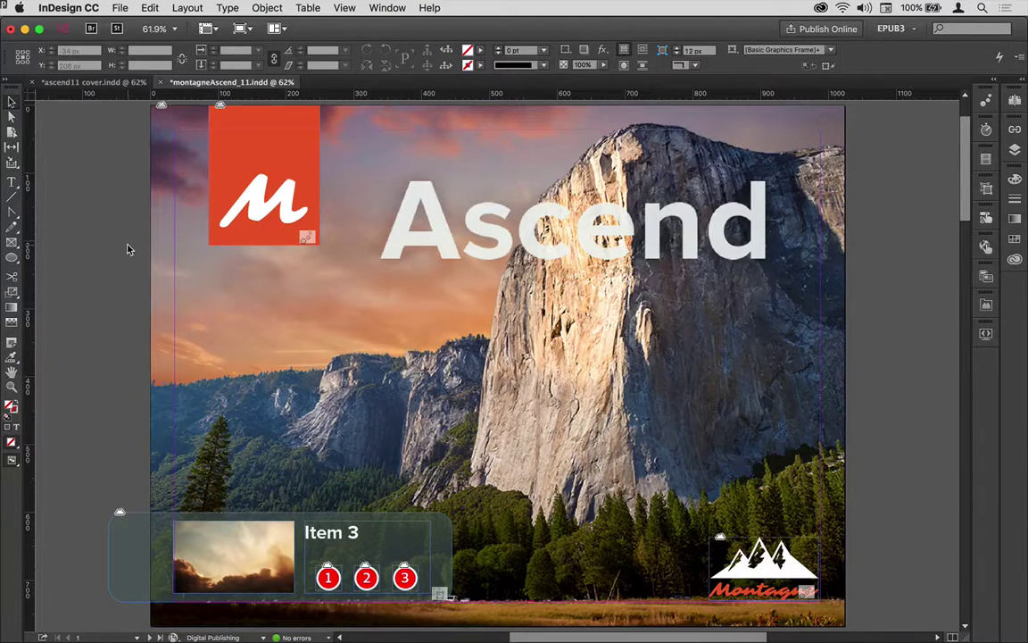
# Step: Switch to Chrome showing the indd.adobe.com publication and scroll-zoom on the cover
pyautogui.press('super+Tab')
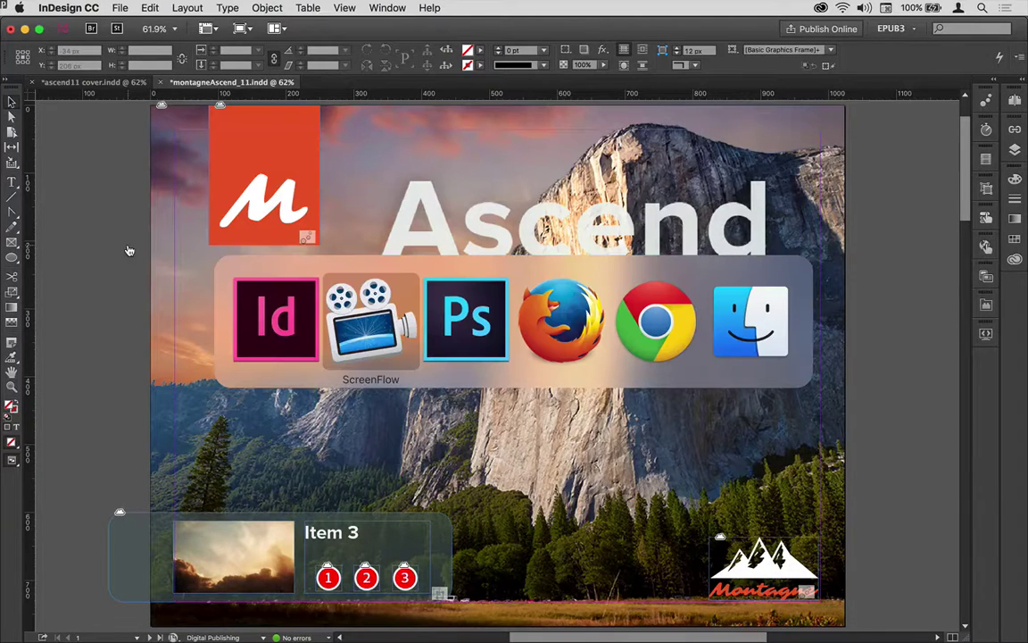
pyautogui.press('super+Tab')
pyautogui.press('super+Tab')
pyautogui.press('super+Tab')
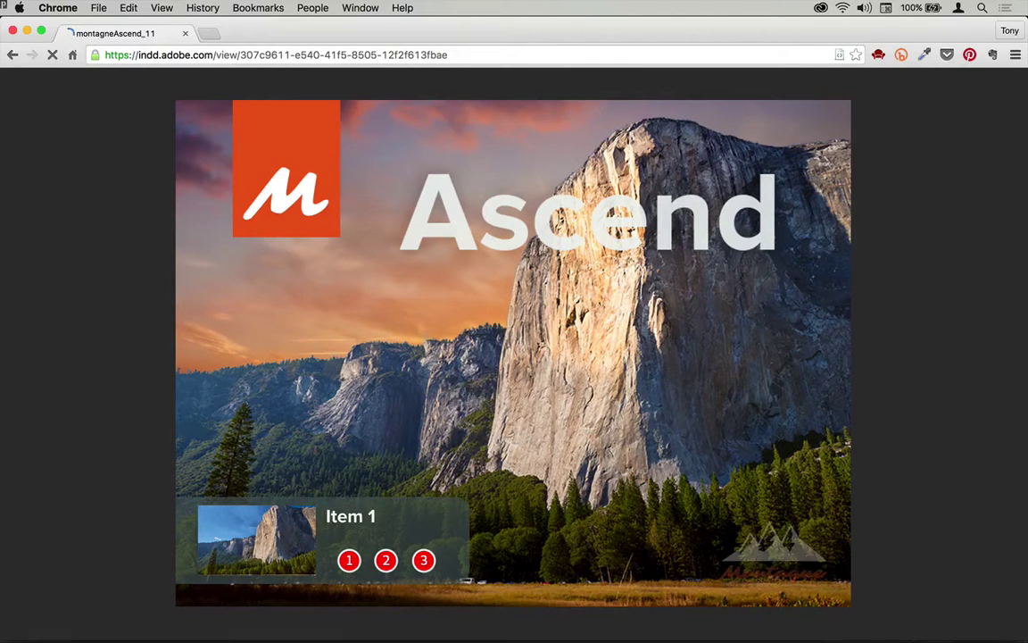
pyautogui.moveTo(234, 619)
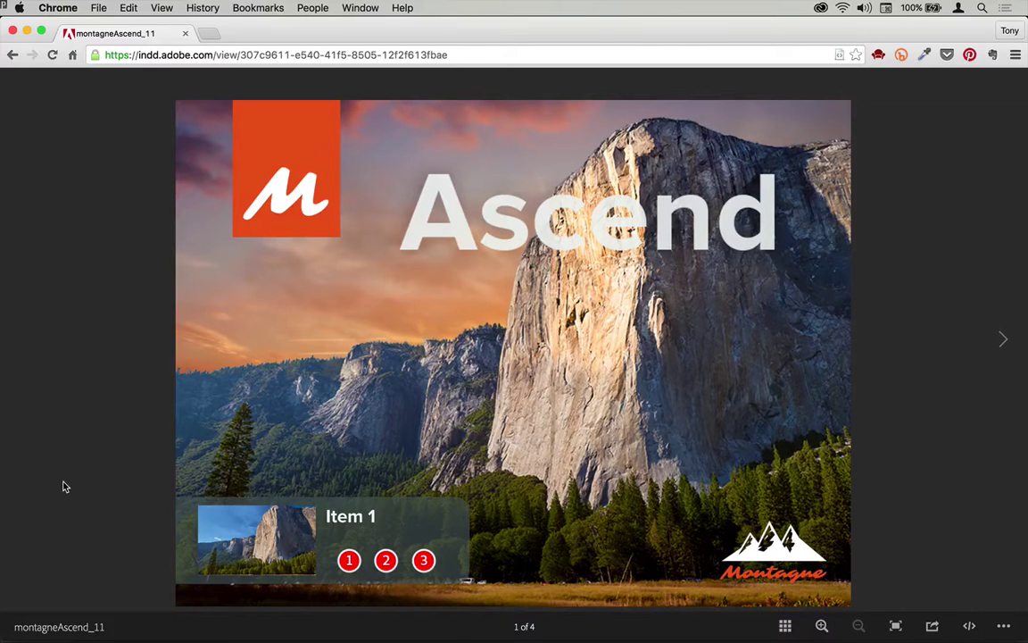
pyautogui.scroll(3, 183, 482)
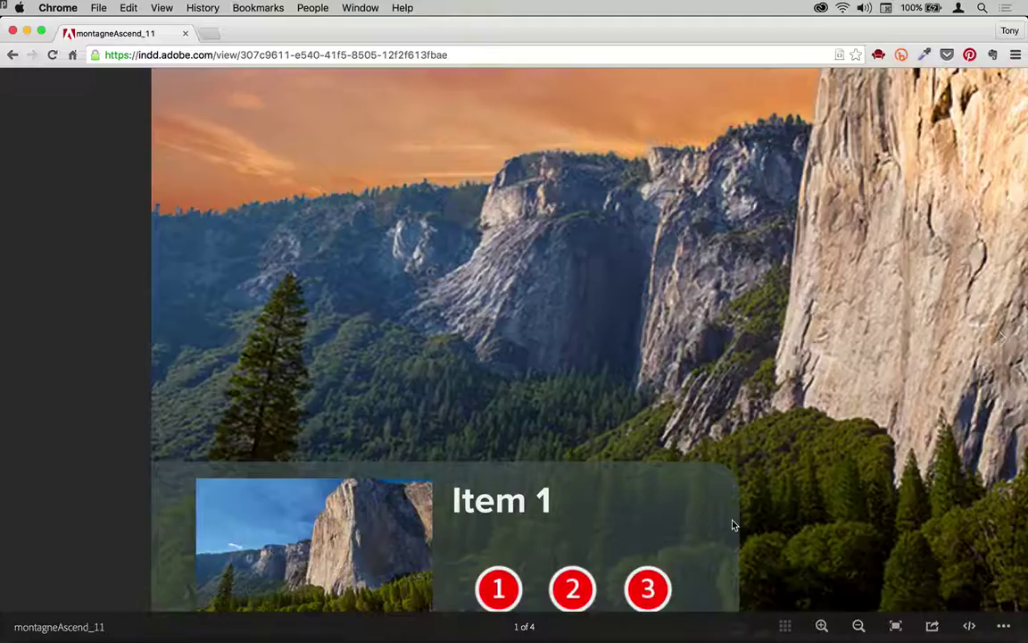
# Step: Zoom into the published cover's Ascend title, then back out to fit the page
pyautogui.scroll(-3, 731, 524)
pyautogui.click(822, 626)
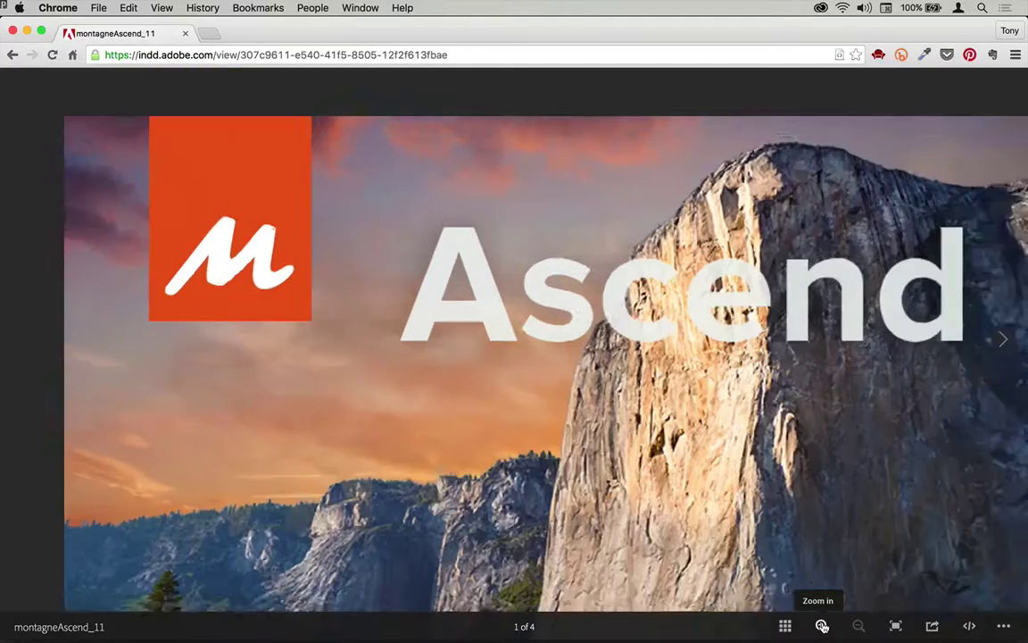
pyautogui.click(822, 625)
pyautogui.click(857, 626)
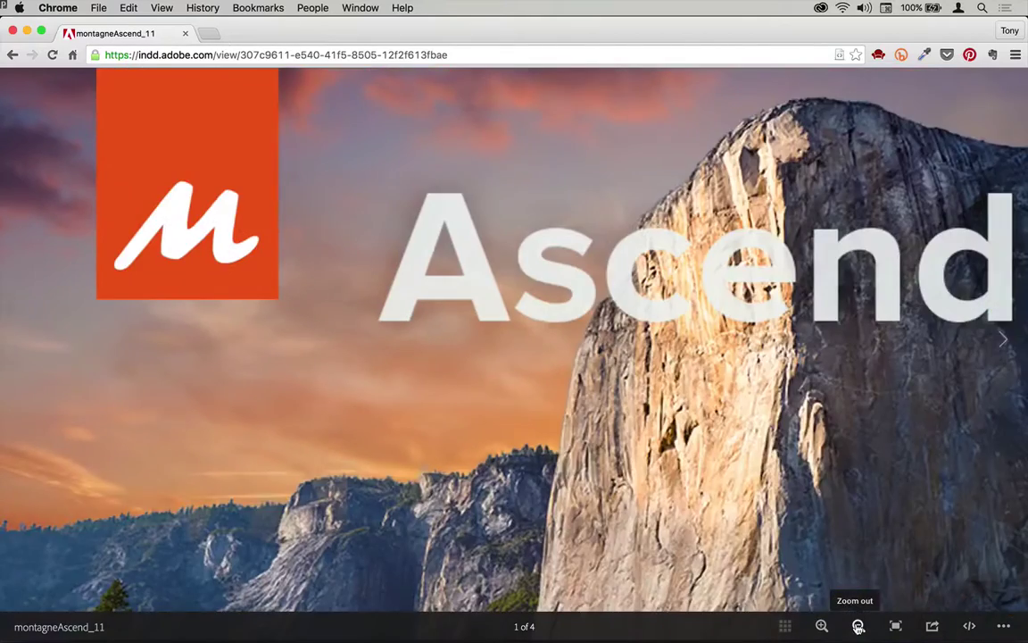
pyautogui.click(857, 626)
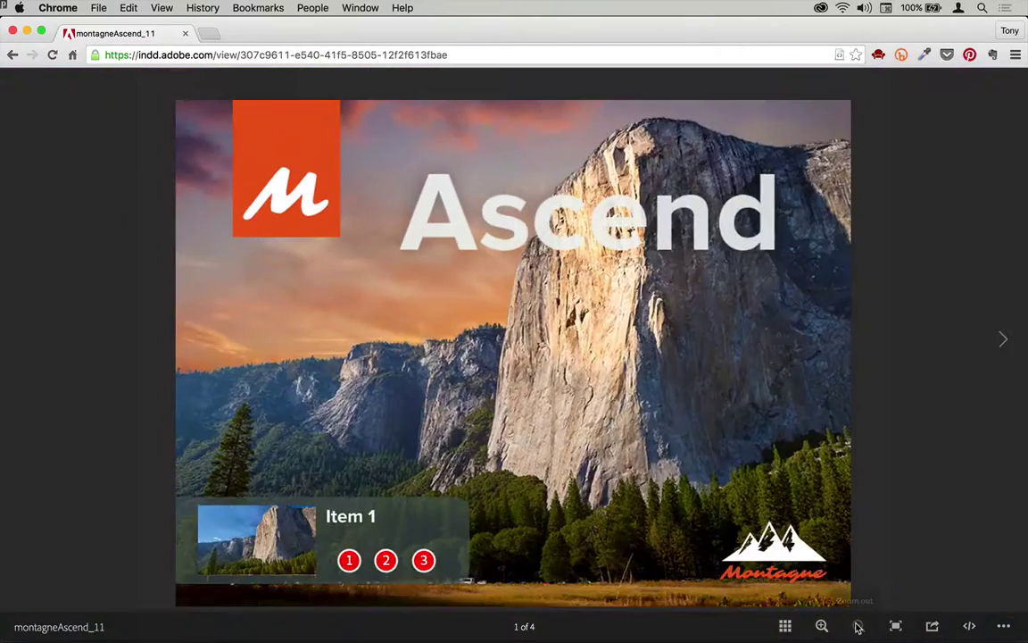
# Step: Via thumbnails, pick the orange backpack and play the video on page 2, then view the cover full screen
pyautogui.click(785, 626)
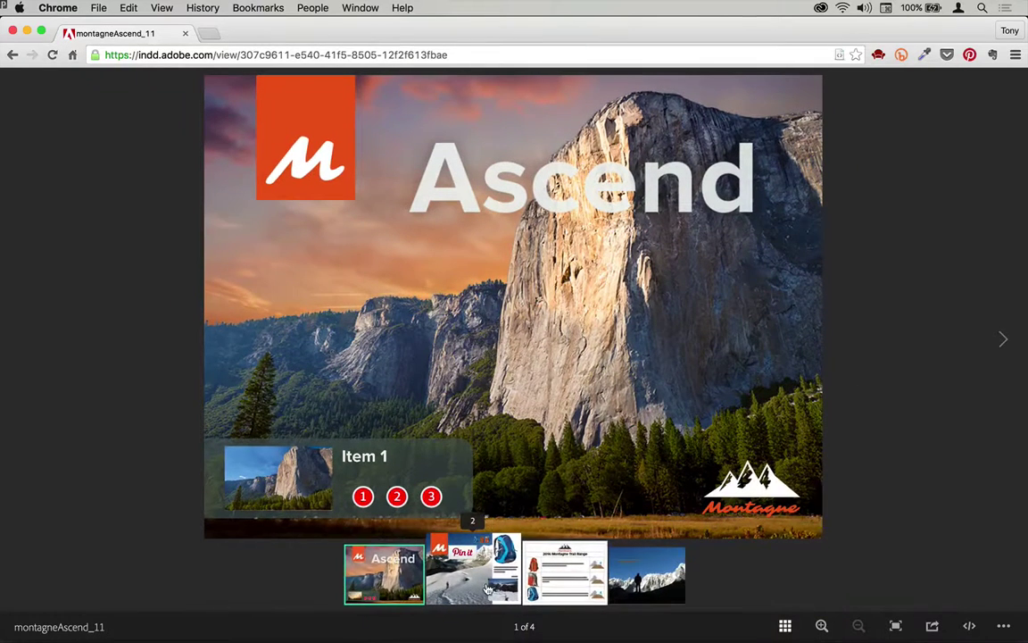
pyautogui.click(488, 588)
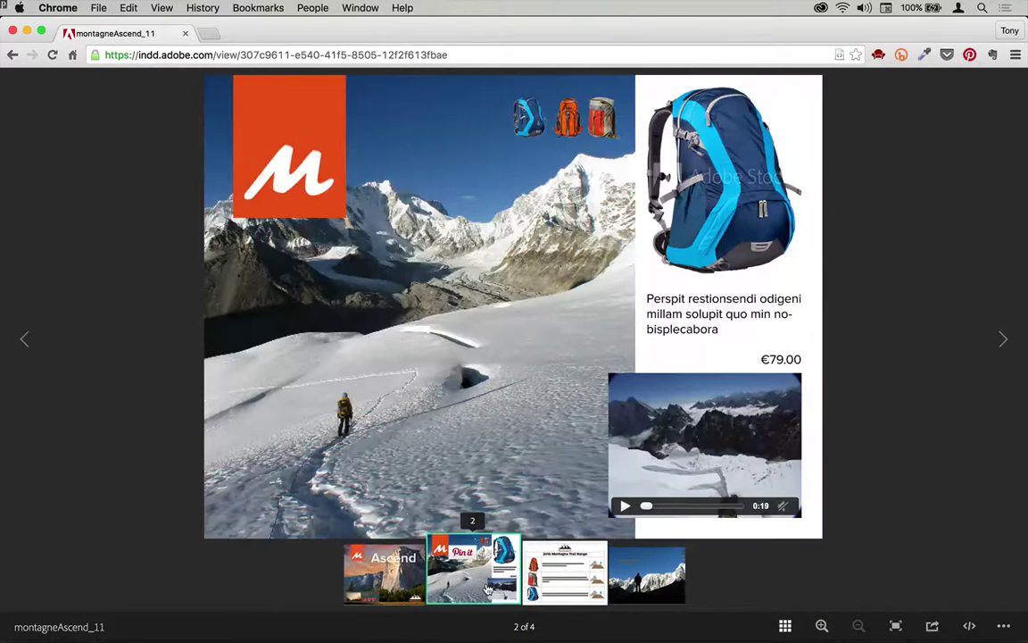
pyautogui.click(569, 130)
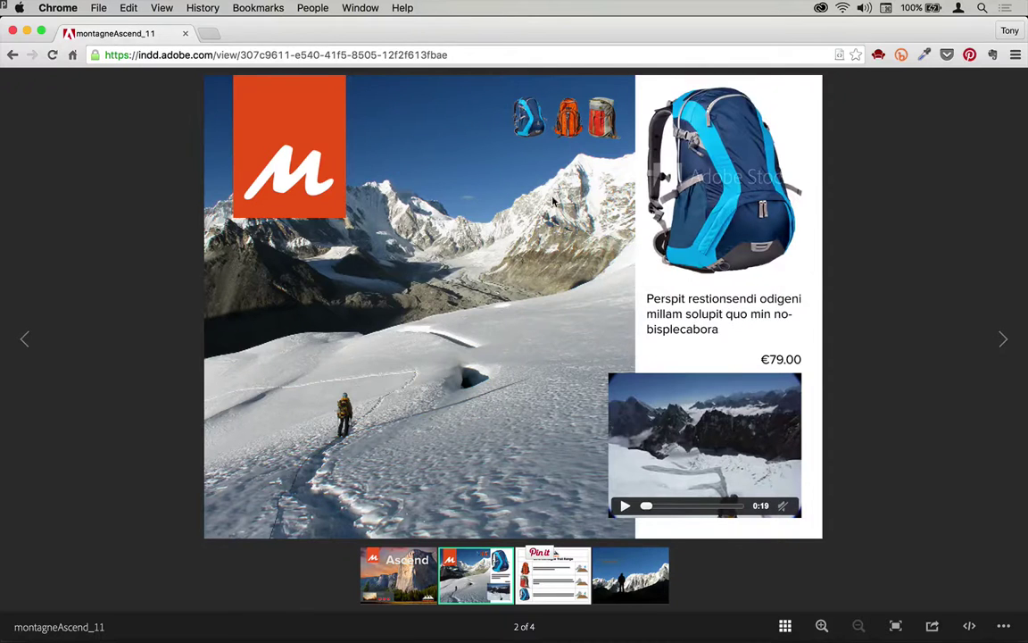
pyautogui.click(625, 506)
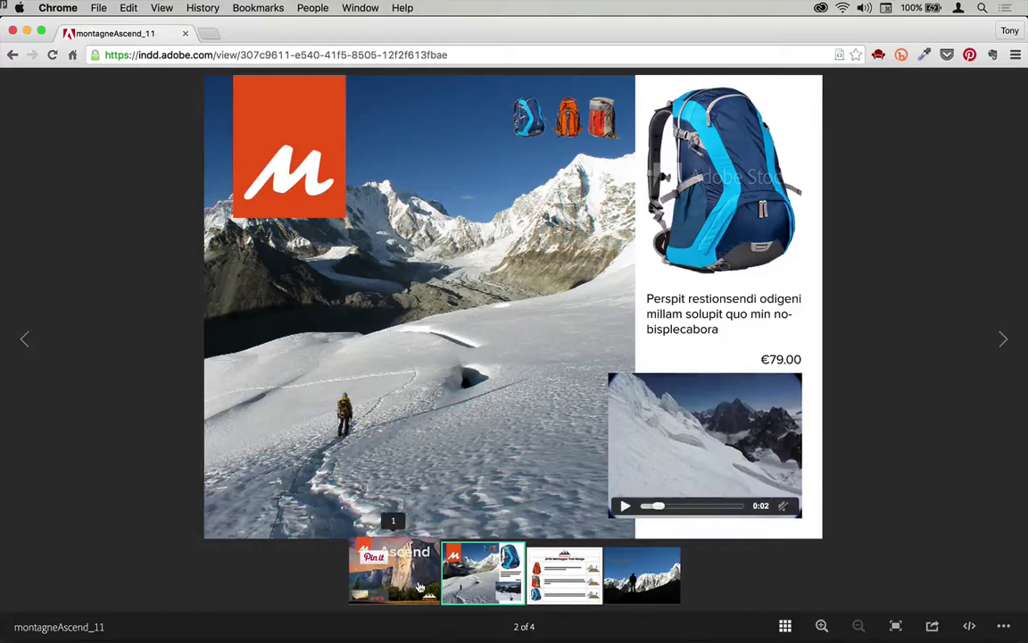
pyautogui.click(390, 587)
pyautogui.click(895, 626)
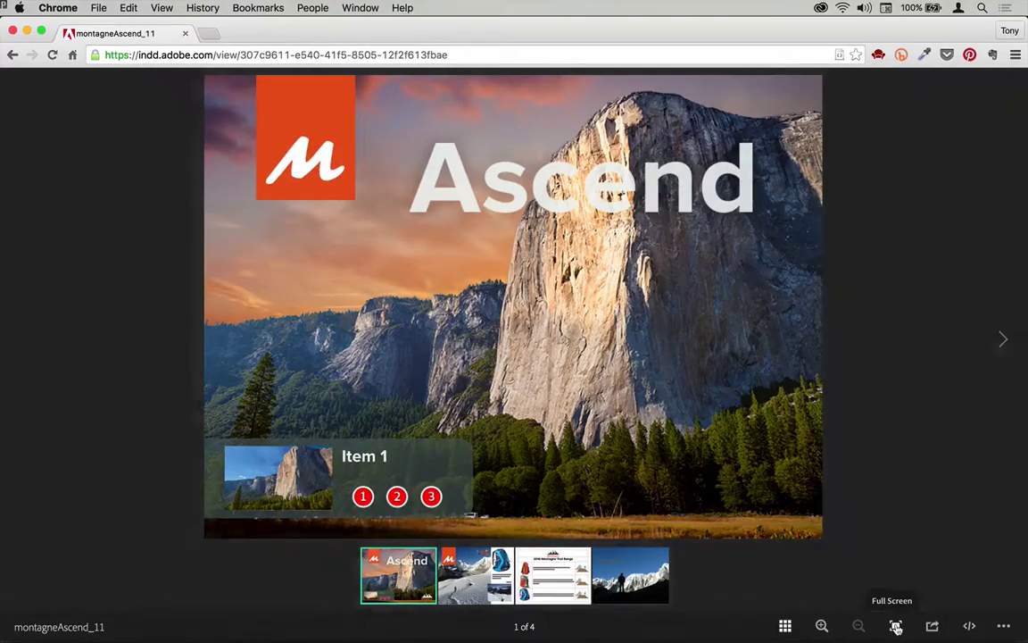
# Step: Exit full screen, then open and close the Share and Embed options
pyautogui.click(896, 629)
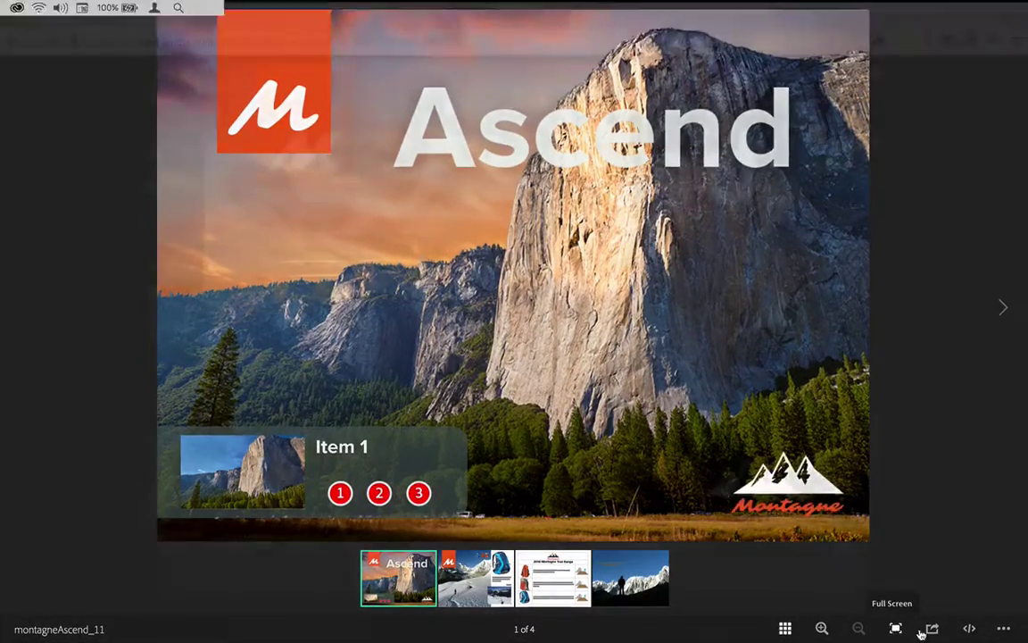
pyautogui.click(933, 626)
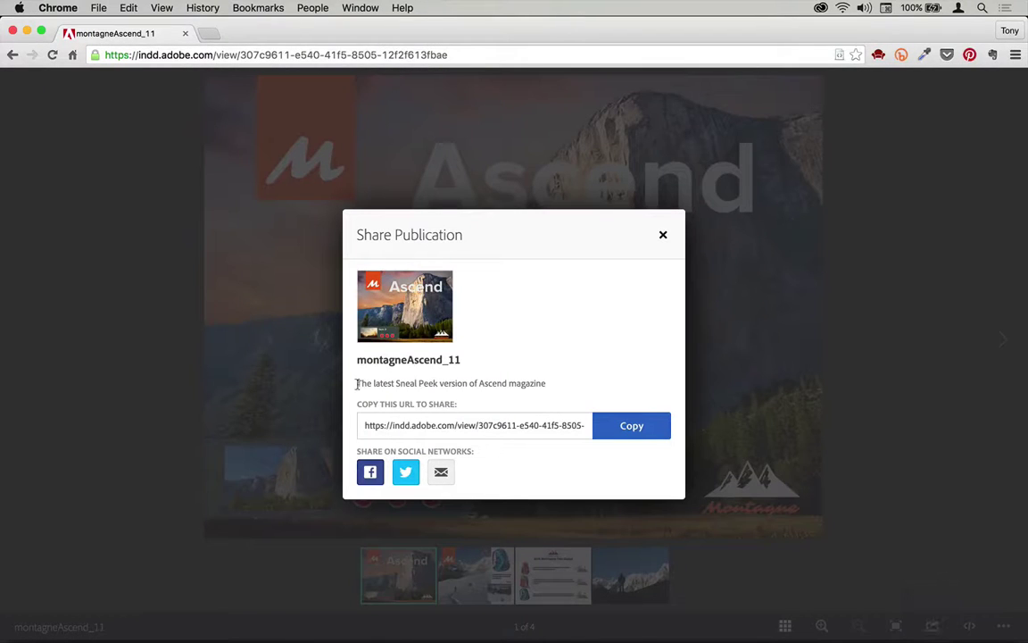
pyautogui.click(663, 235)
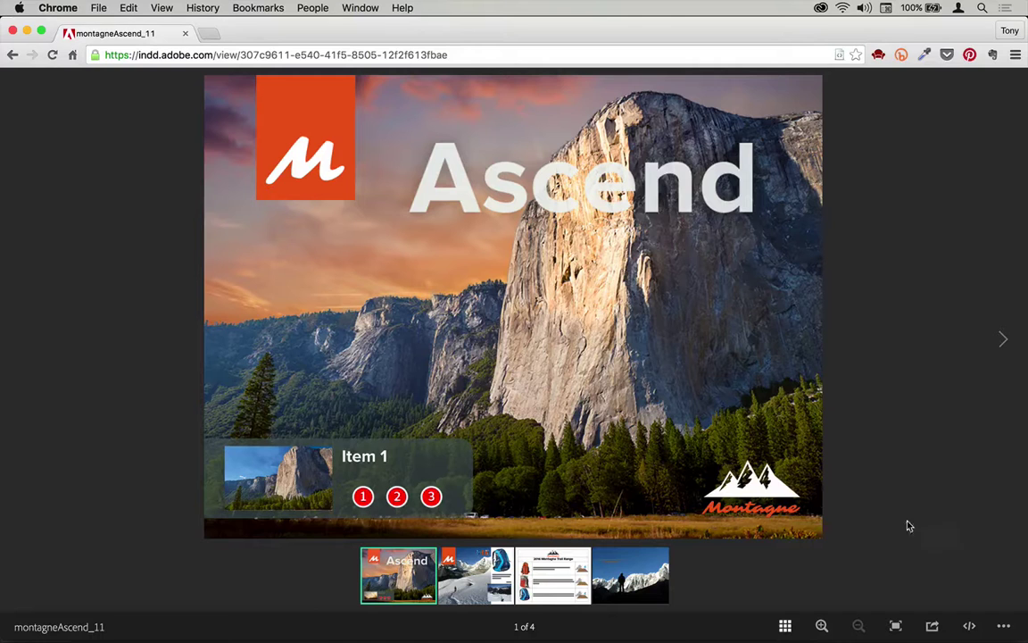
pyautogui.click(970, 628)
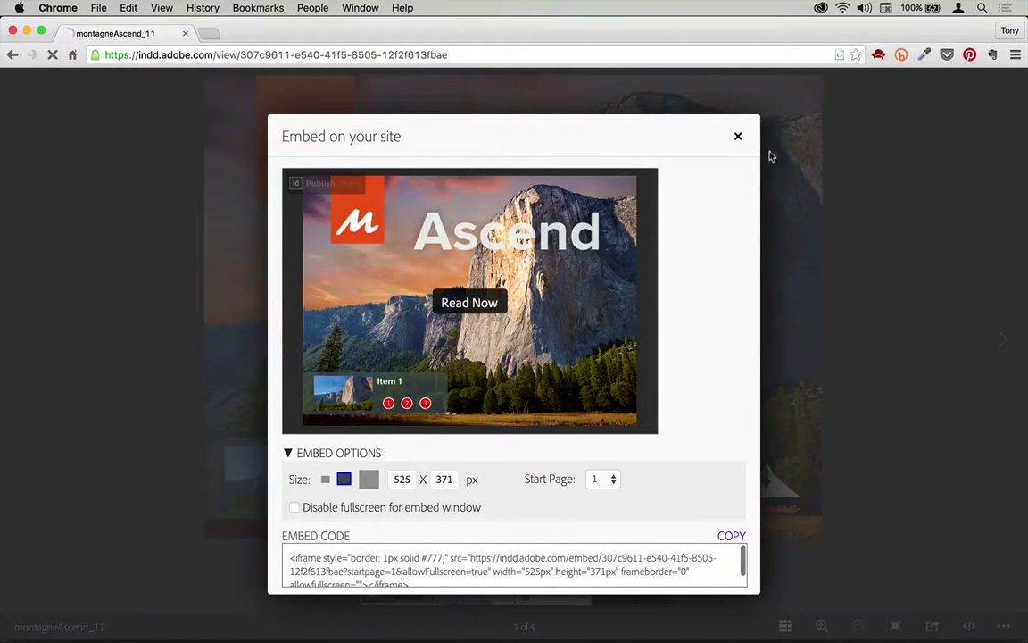
pyautogui.click(738, 136)
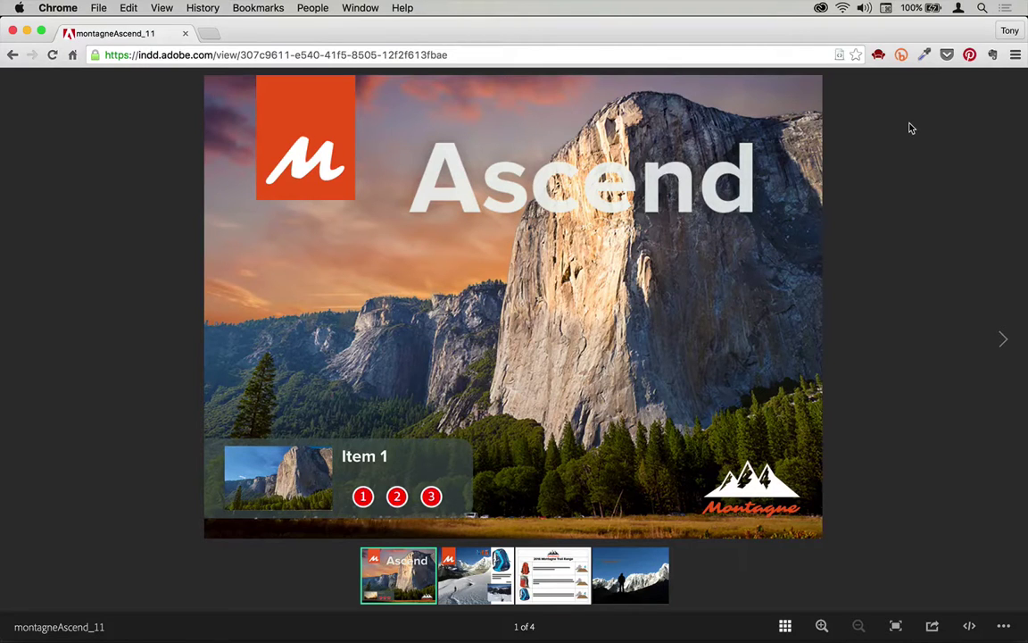